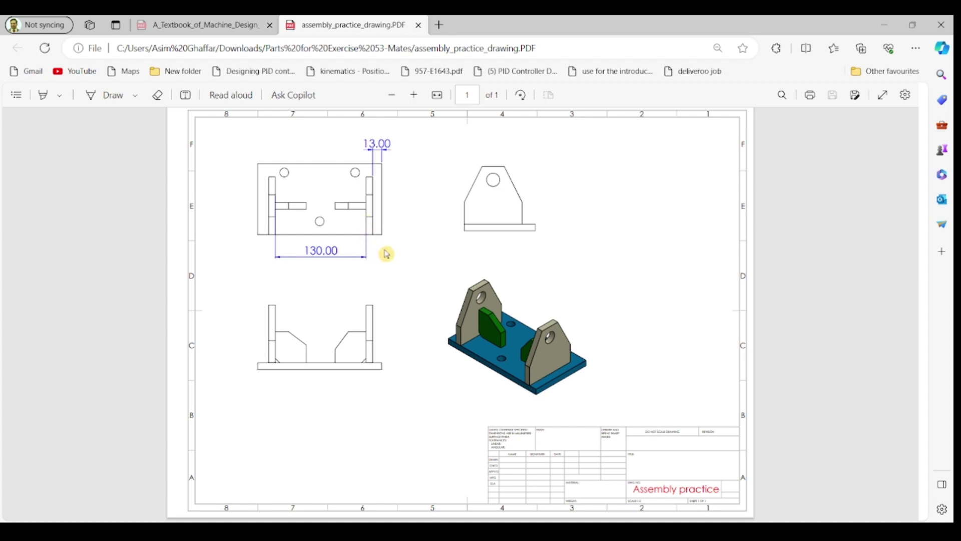
Switch to the finished Assem1 assembly in SOLIDWORKS, pause its animation and close the animation controller
{"action": "left_click", "coordinate": [887, 25]}
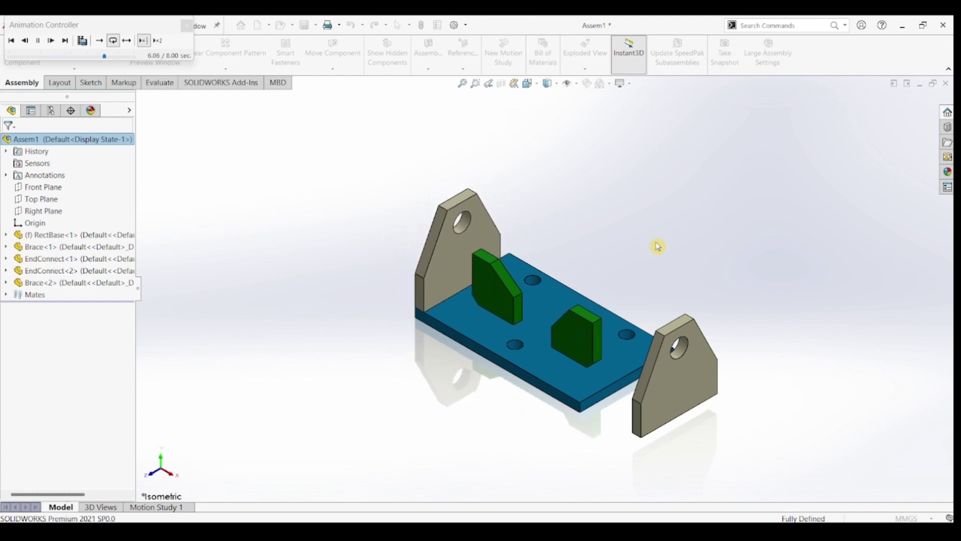
{"action": "left_click", "coordinate": [39, 40]}
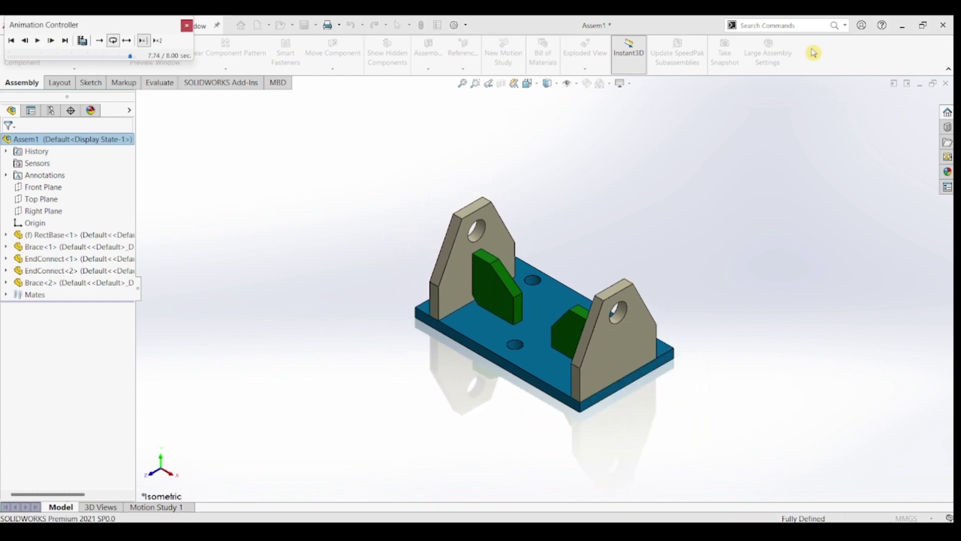
{"action": "left_click", "coordinate": [187, 27]}
Create a new assembly document and start a layout in it, selecting the origin
{"action": "left_click", "coordinate": [78, 25]}
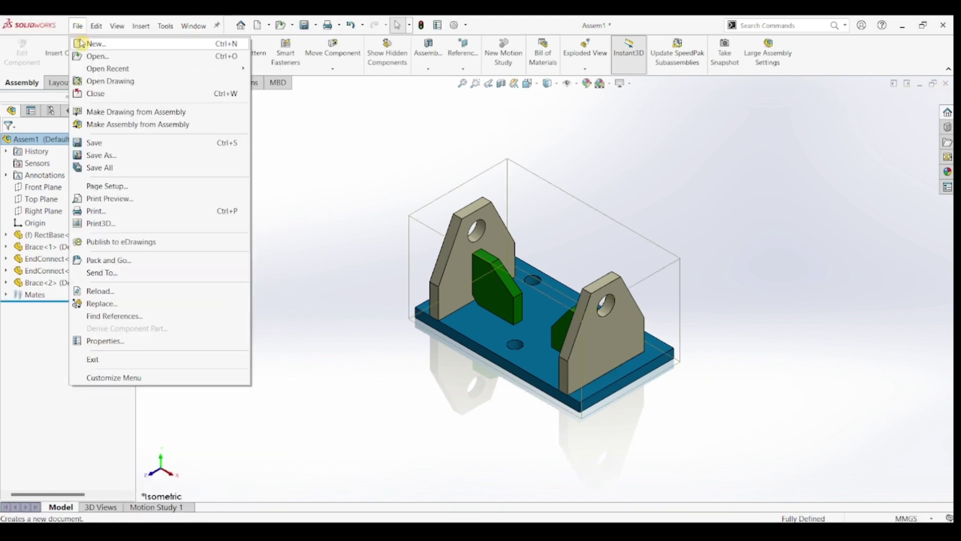
{"action": "left_click", "coordinate": [82, 43]}
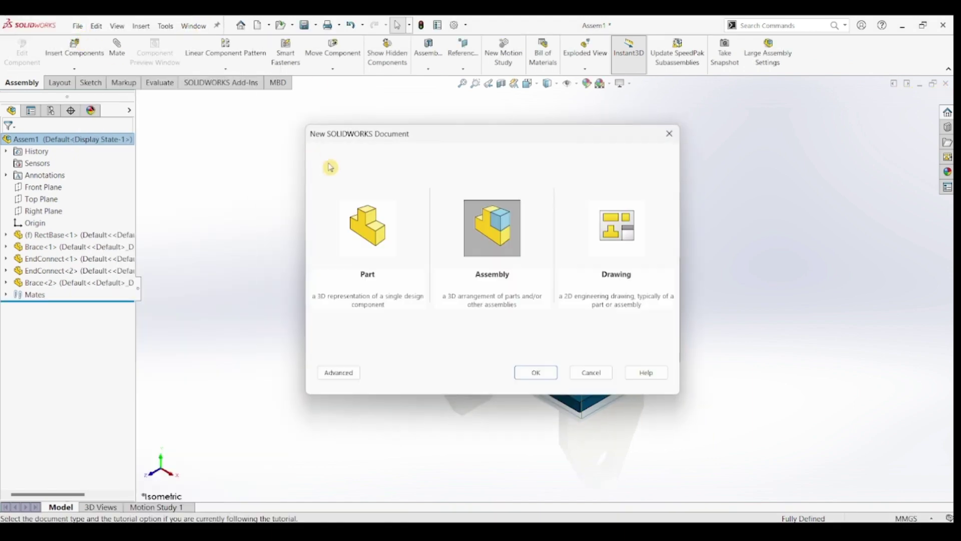
{"action": "left_click", "coordinate": [543, 376]}
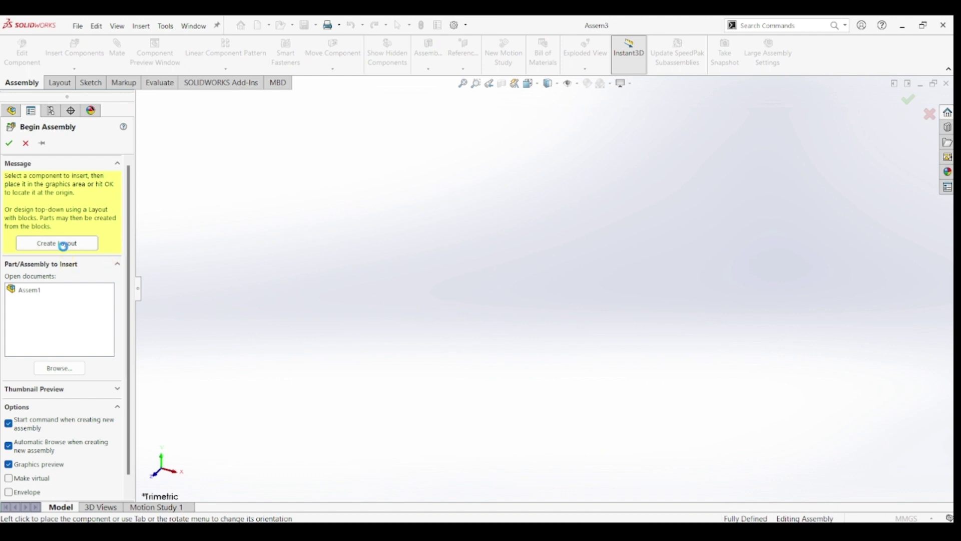
{"action": "left_click", "coordinate": [64, 244]}
{"action": "left_click", "coordinate": [544, 290]}
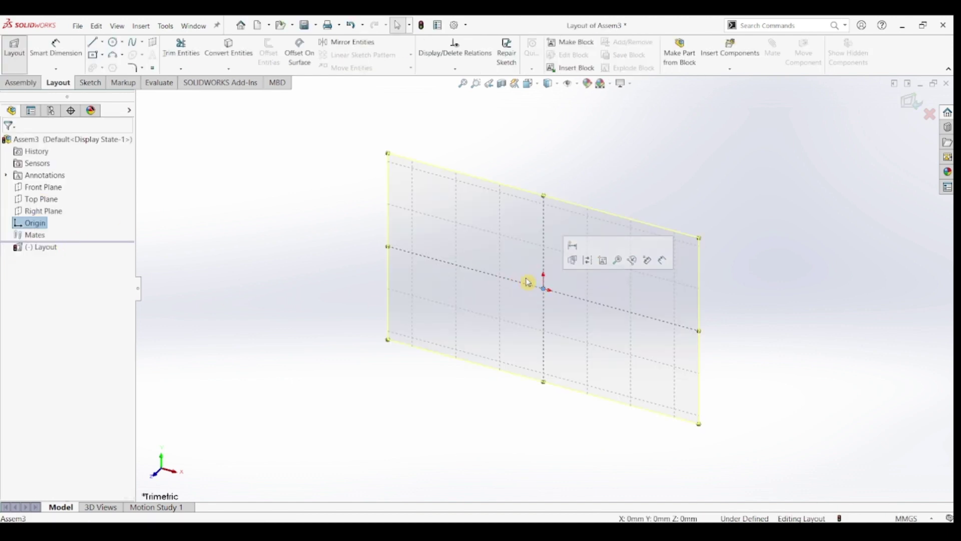
Insert the RectBase part at the assembly origin
{"action": "left_click", "coordinate": [22, 82]}
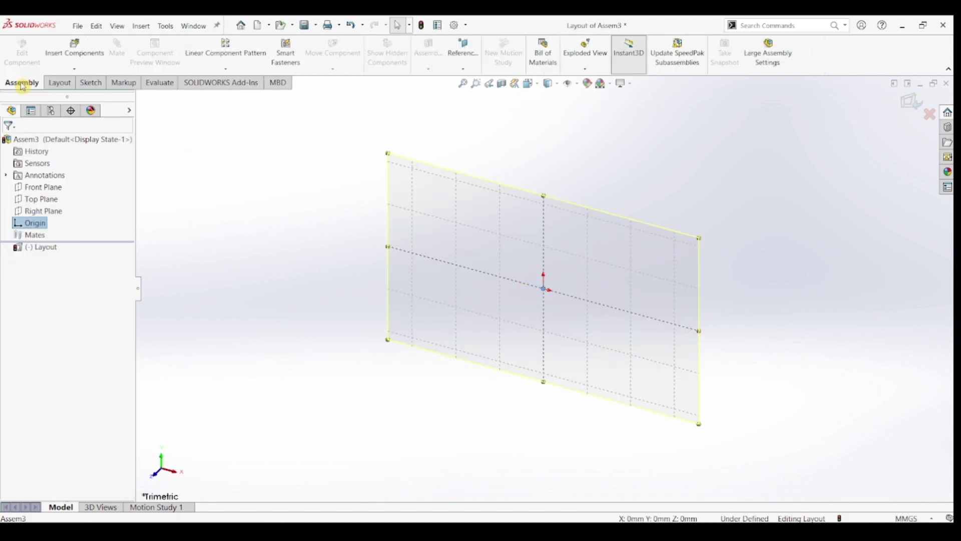
{"action": "left_click", "coordinate": [76, 52]}
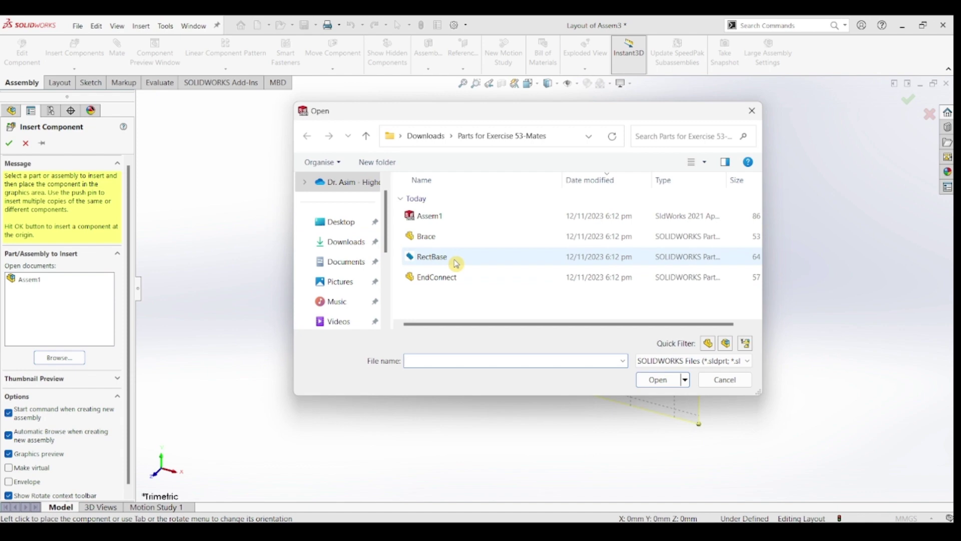
{"action": "left_click", "coordinate": [456, 263]}
{"action": "left_click", "coordinate": [657, 380]}
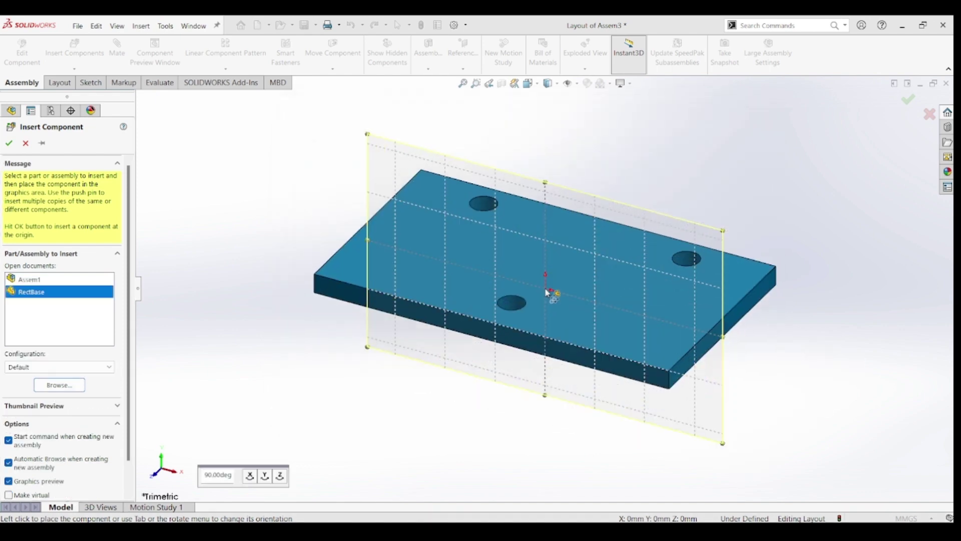
{"action": "left_click", "coordinate": [544, 288]}
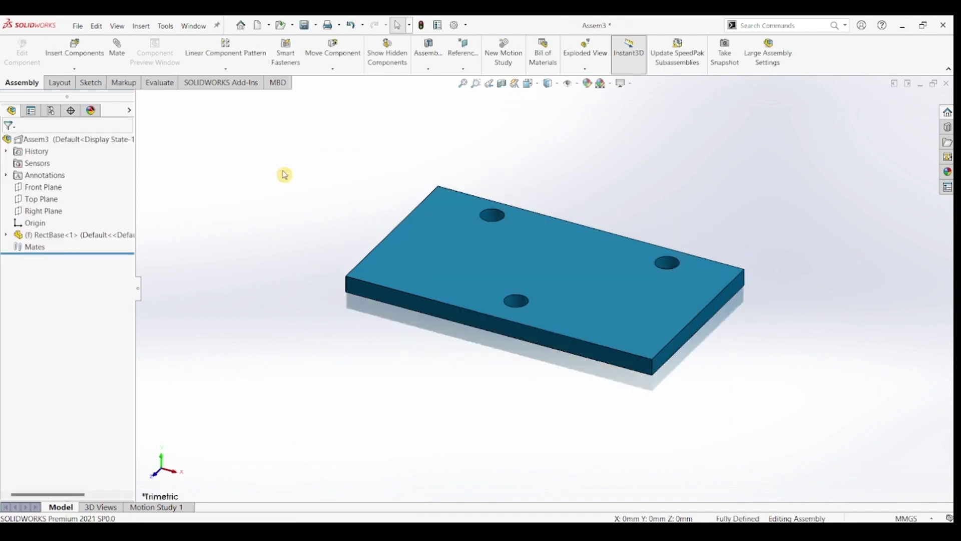
Insert the Brace and EndConnect parts together and place both in free space beside the base plate
{"action": "left_click", "coordinate": [77, 55]}
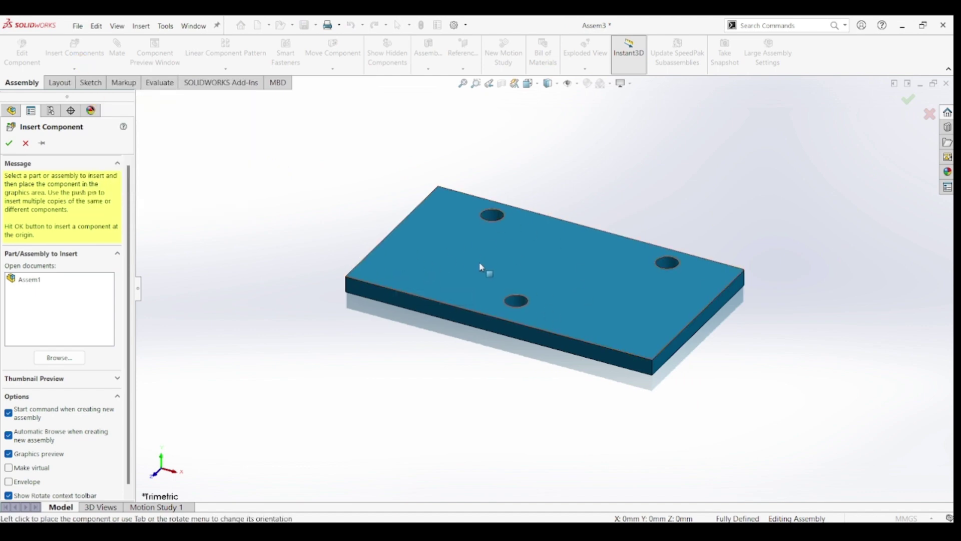
{"action": "left_click", "coordinate": [68, 356]}
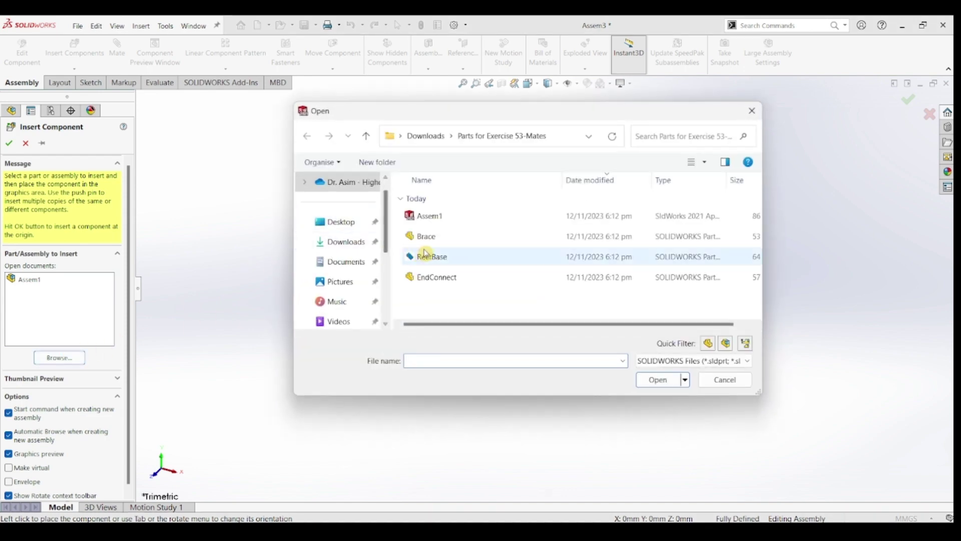
{"action": "left_click", "coordinate": [433, 244]}
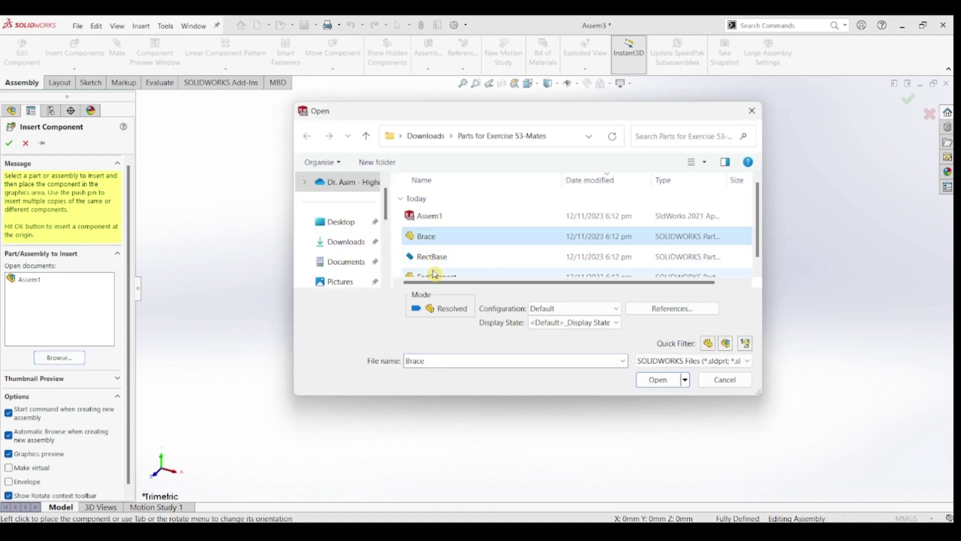
{"action": "scroll", "coordinate": [431, 273], "scroll_direction": "down", "scroll_amount": 1}
{"action": "left_click", "coordinate": [449, 273], "text": "ctrl"}
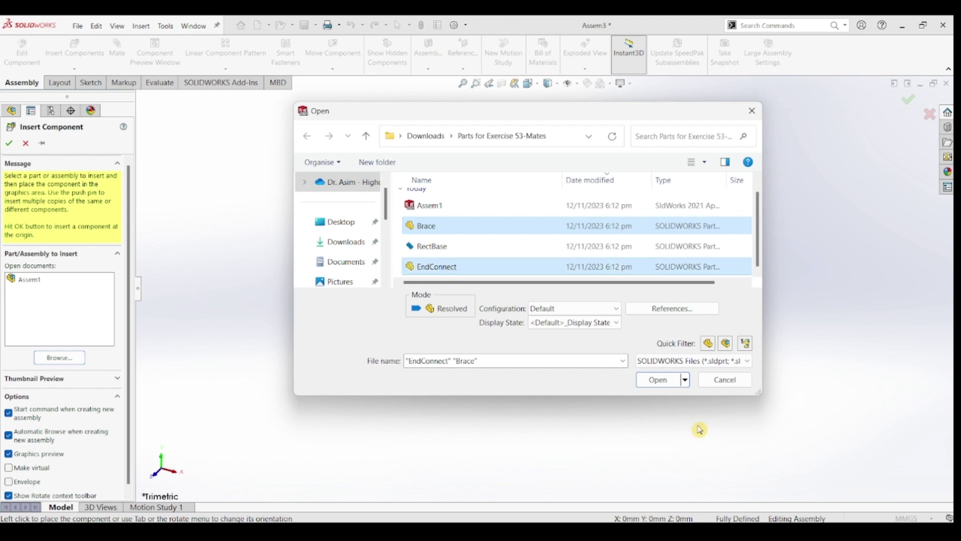
{"action": "left_click", "coordinate": [657, 380]}
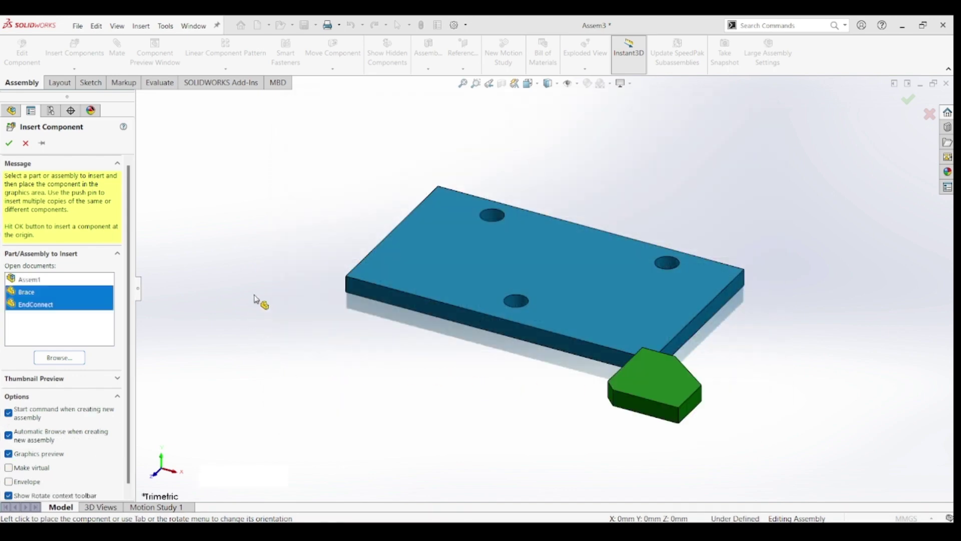
{"action": "left_click", "coordinate": [259, 254]}
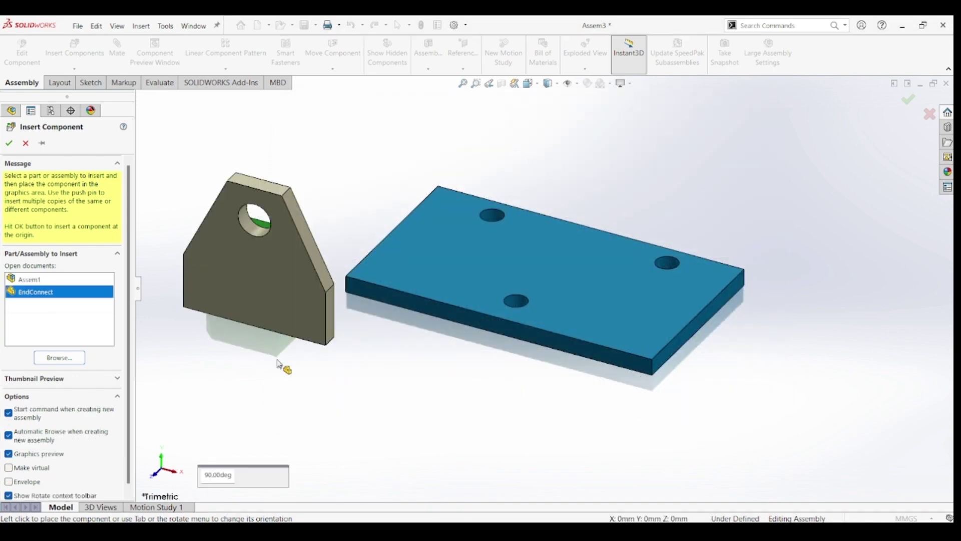
{"action": "left_click", "coordinate": [274, 356]}
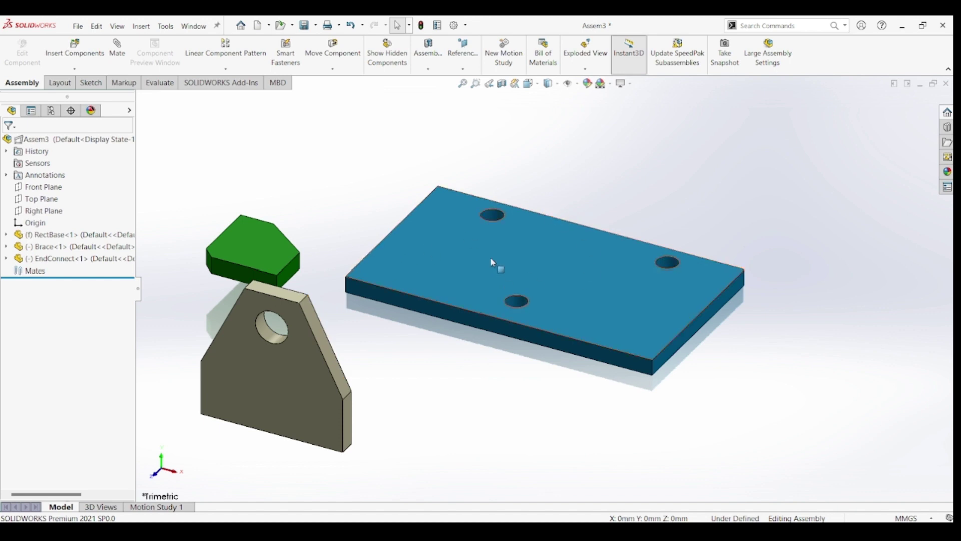
Mate the large flat face of the EndConnect parallel to the short end face of the base plate
{"action": "left_click_drag", "start_coordinate": [274, 389], "coordinate": [437, 386]}
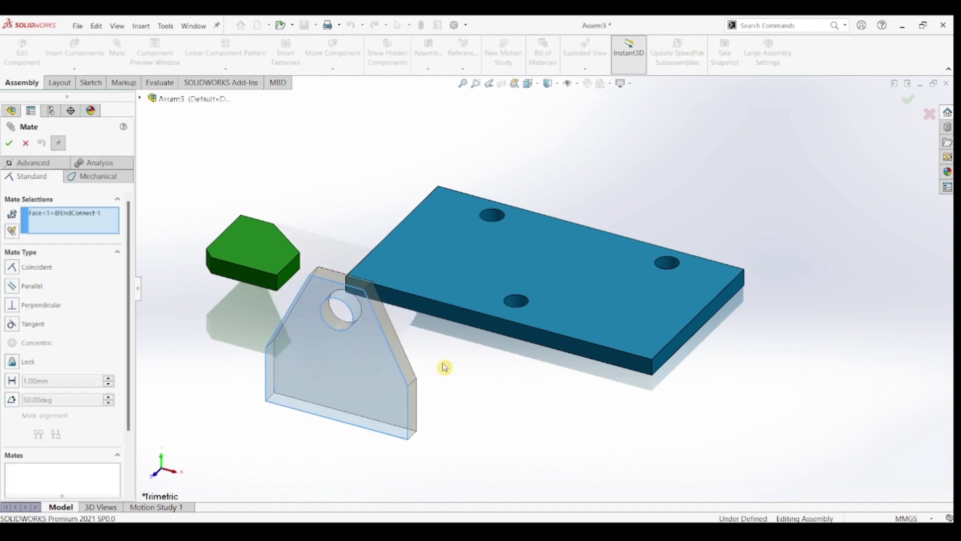
{"action": "left_click", "coordinate": [711, 316]}
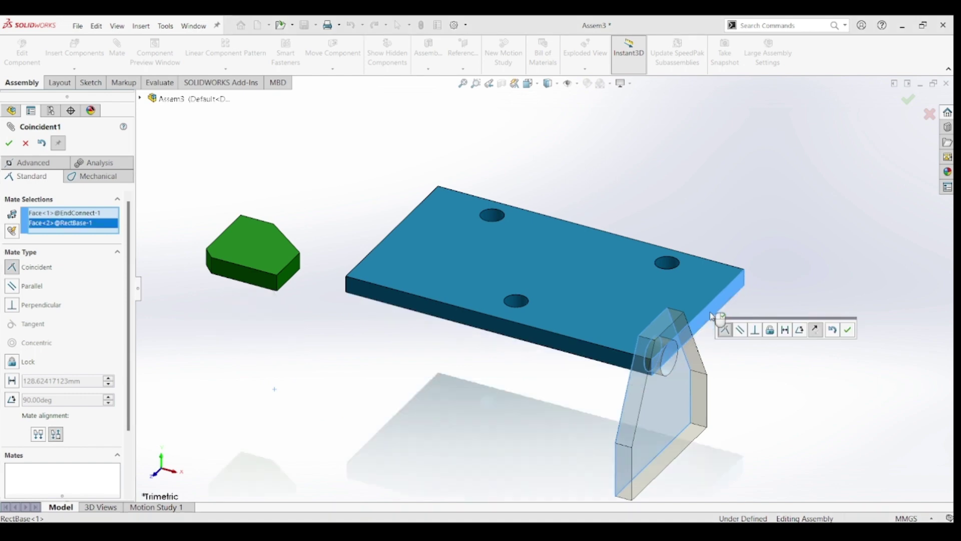
{"action": "left_click", "coordinate": [19, 290]}
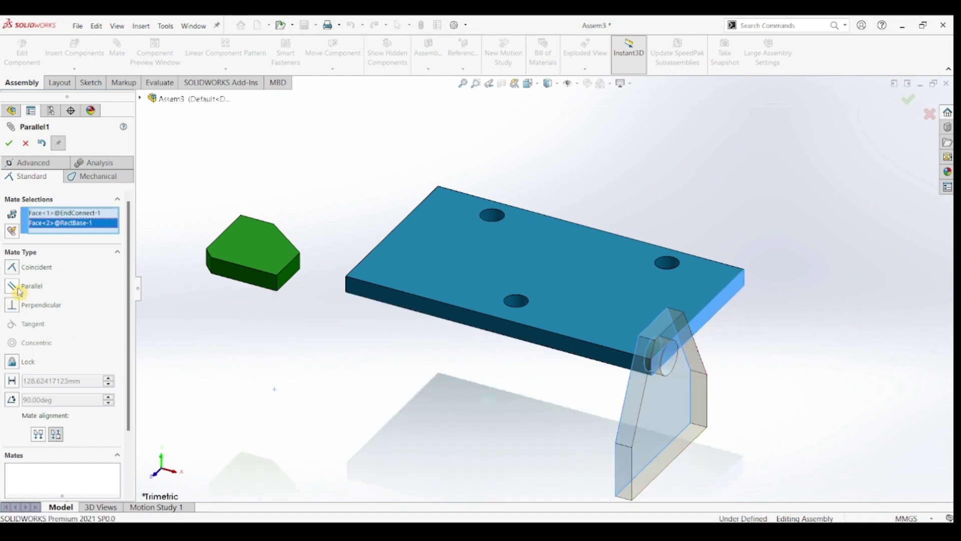
{"action": "left_click", "coordinate": [8, 144]}
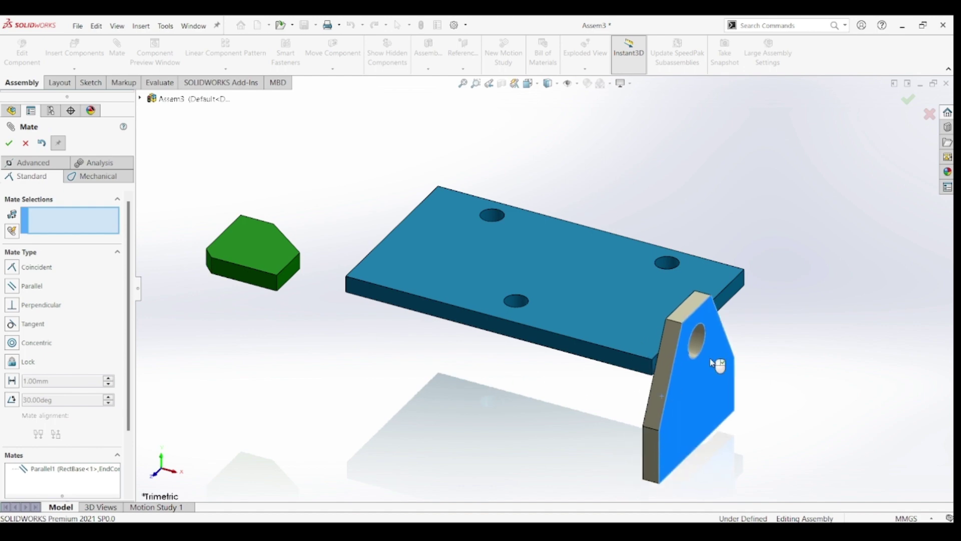
Raise the EndConnect above the base plate and mate its bottom face coincident with the plate's top face
{"action": "left_click_drag", "start_coordinate": [715, 362], "coordinate": [665, 193]}
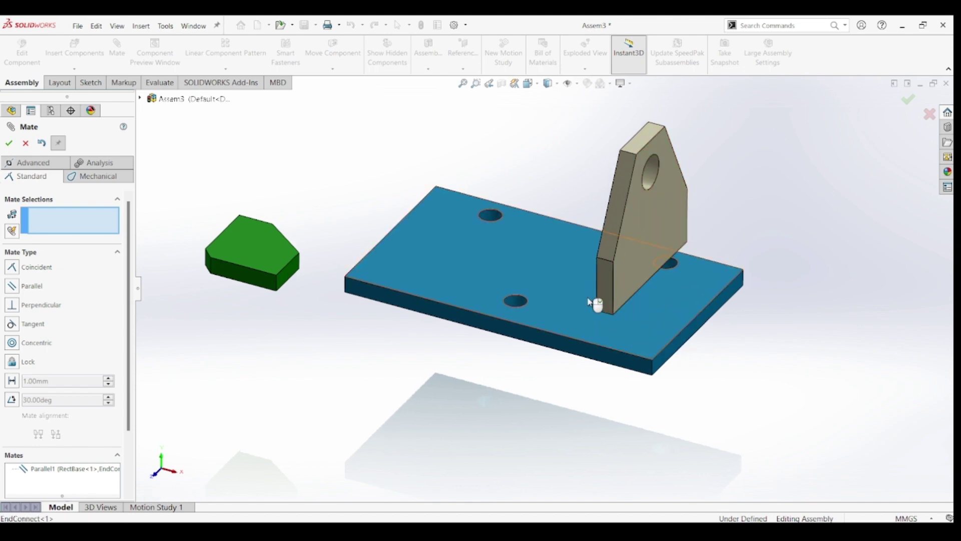
{"action": "left_click", "coordinate": [564, 277]}
{"action": "mouse_move", "coordinate": [635, 298]}
{"action": "middle_mouse_down"}
{"action": "mouse_move", "coordinate": [675, 172]}
{"action": "mouse_move", "coordinate": [671, 256]}
{"action": "mouse_move", "coordinate": [654, 253]}
{"action": "mouse_move", "coordinate": [644, 310]}
{"action": "middle_mouse_up"}
{"action": "left_click", "coordinate": [619, 301]}
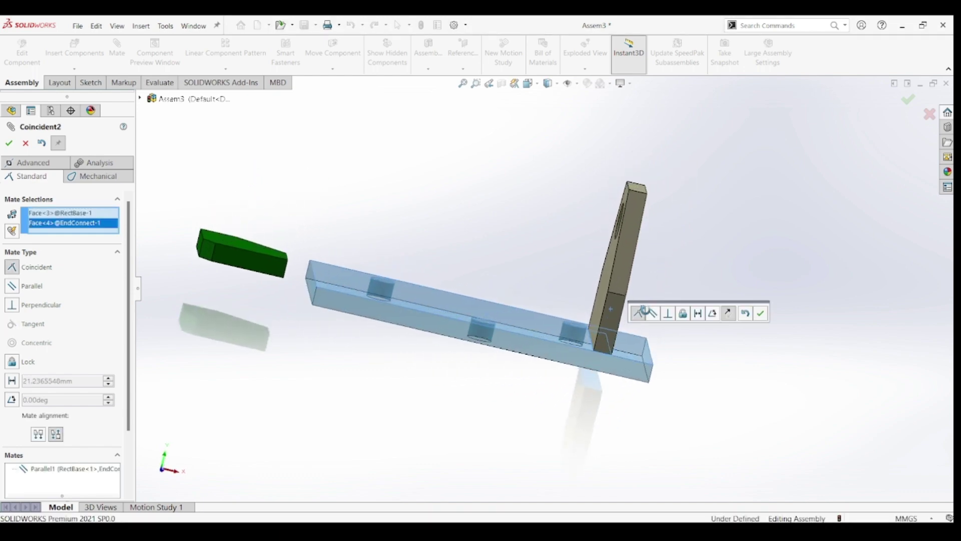
{"action": "left_click", "coordinate": [10, 144]}
{"action": "middle_click_drag", "start_coordinate": [547, 285], "coordinate": [576, 304]}
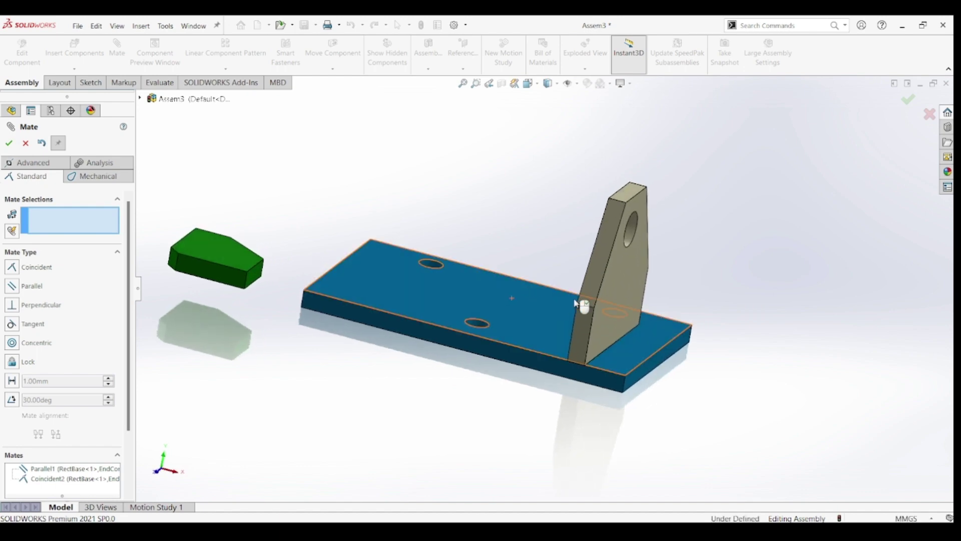
Add a coincident mate between the EndConnect's narrow side face and the base plate's long front face, following the practice drawing
{"action": "mouse_move", "coordinate": [613, 300]}
{"action": "left_mouse_down"}
{"action": "mouse_move", "coordinate": [652, 285]}
{"action": "mouse_move", "coordinate": [598, 266]}
{"action": "mouse_move", "coordinate": [626, 321]}
{"action": "mouse_move", "coordinate": [637, 260]}
{"action": "mouse_move", "coordinate": [562, 296]}
{"action": "mouse_move", "coordinate": [623, 279]}
{"action": "mouse_move", "coordinate": [604, 292]}
{"action": "left_mouse_up"}
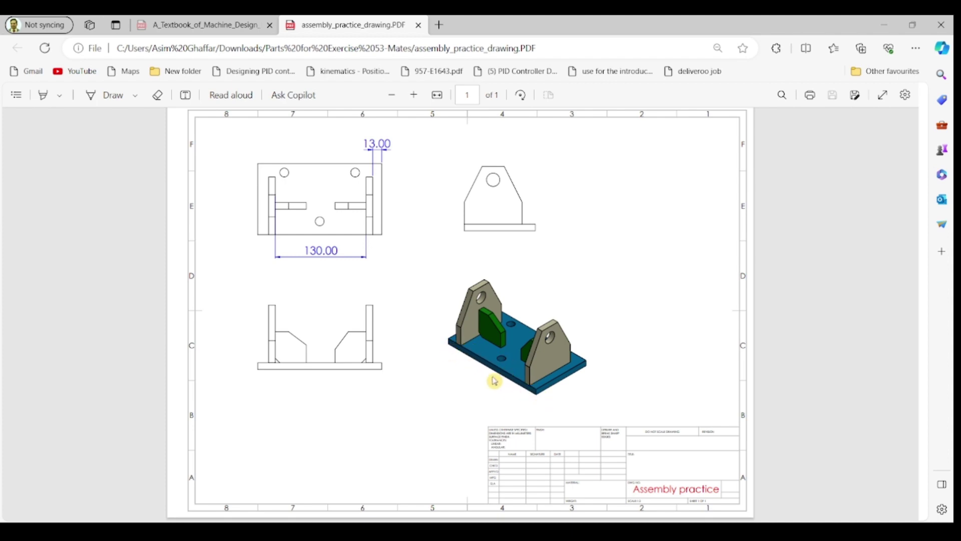
{"action": "left_click", "coordinate": [885, 25]}
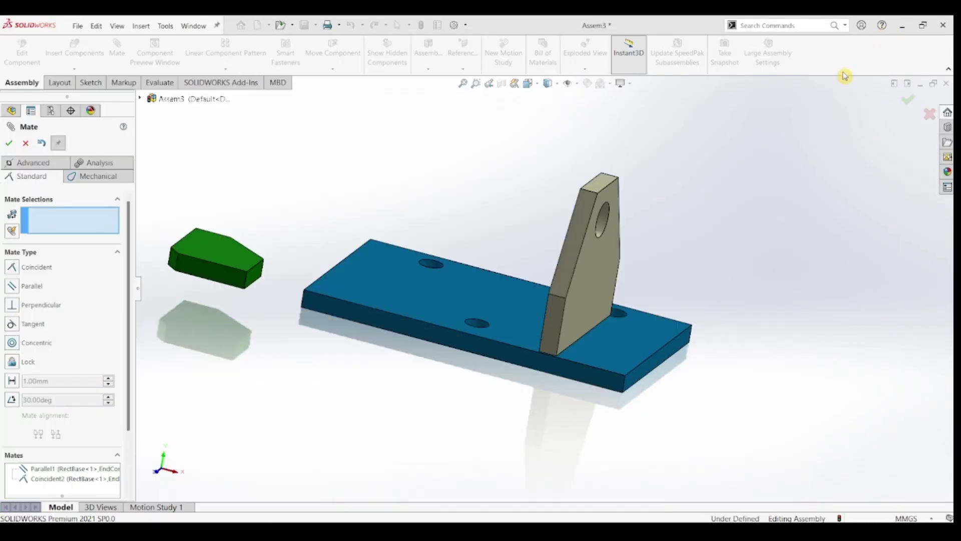
{"action": "left_click", "coordinate": [498, 358]}
{"action": "left_click", "coordinate": [555, 328]}
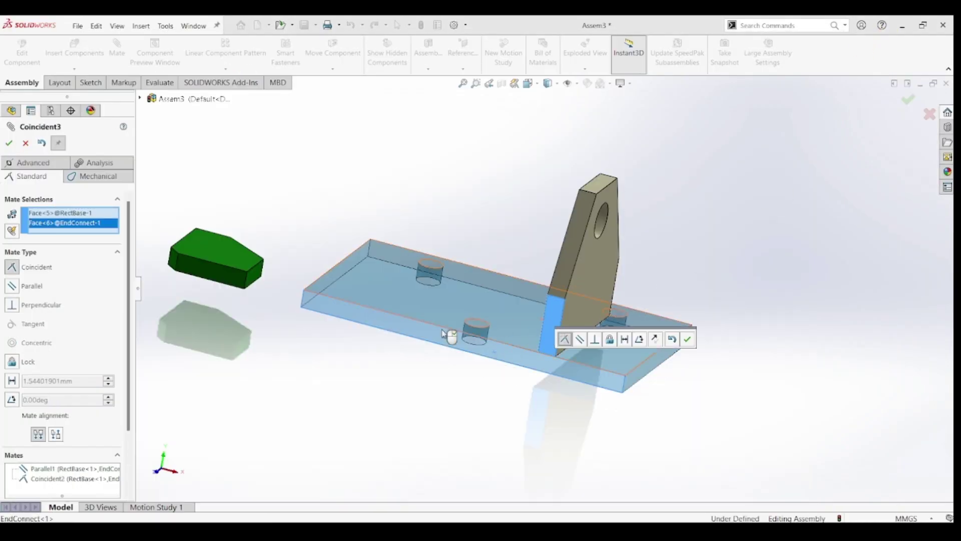
{"action": "left_click", "coordinate": [16, 148]}
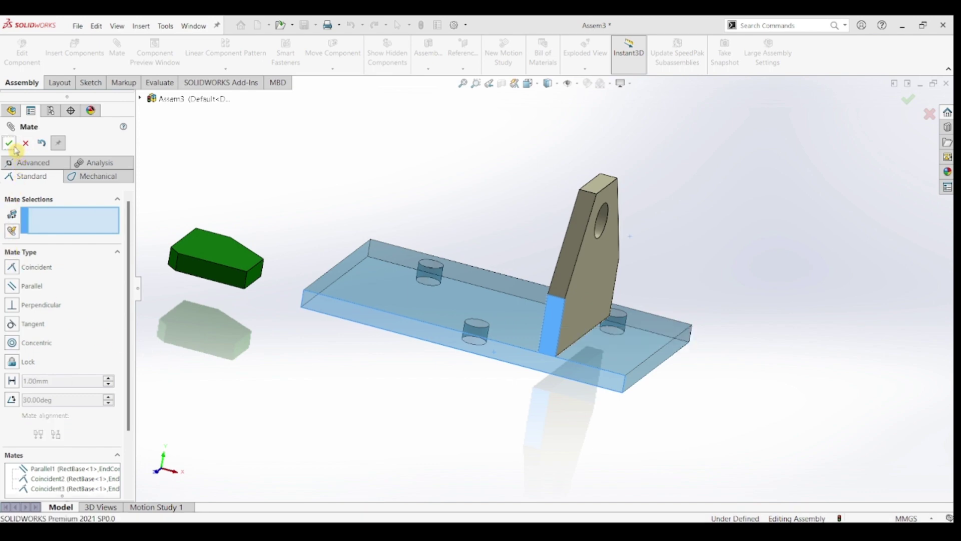
Slide the EndConnect along the base plate to check its remaining freedom of movement
{"action": "left_click", "coordinate": [591, 296]}
{"action": "left_click_drag", "start_coordinate": [542, 277], "coordinate": [607, 326]}
{"action": "middle_click_drag", "start_coordinate": [661, 350], "coordinate": [629, 356]}
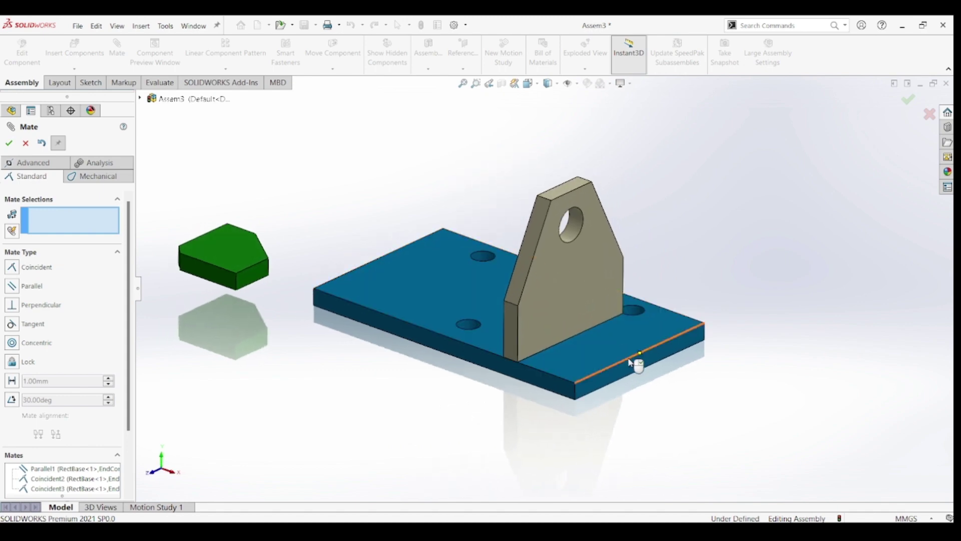
{"action": "left_click_drag", "start_coordinate": [554, 303], "coordinate": [578, 321]}
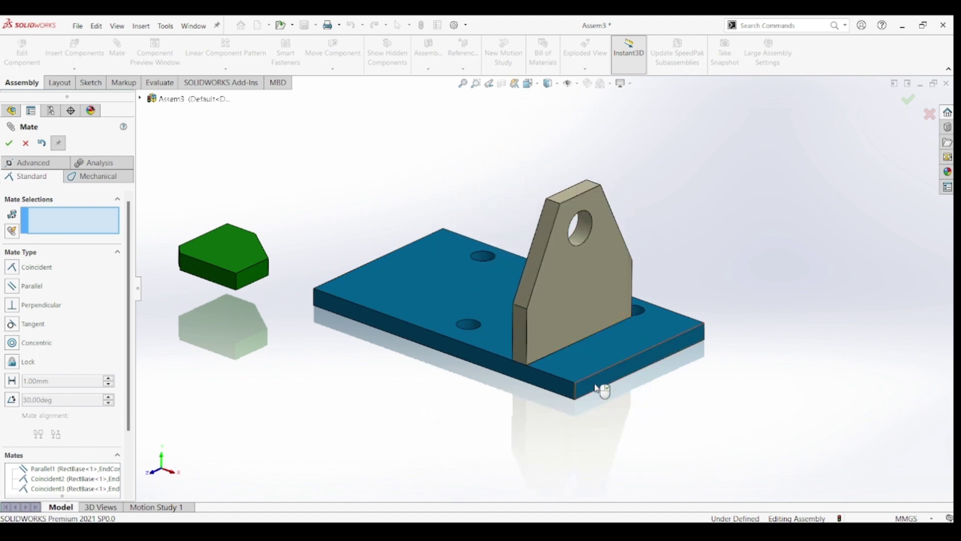
{"action": "middle_click_drag", "start_coordinate": [595, 388], "coordinate": [624, 375]}
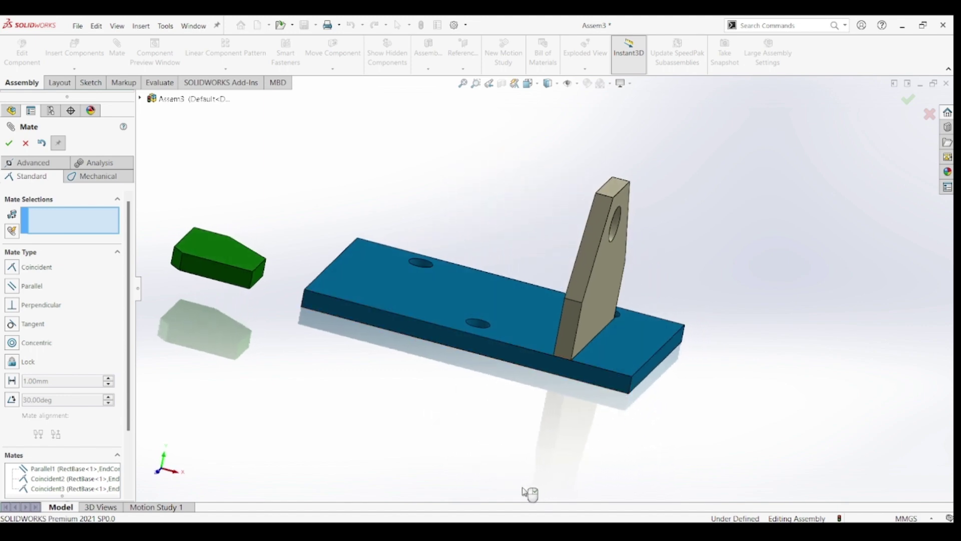
Following the practice drawing, add a 13 mm distance mate between the EndConnect's outer flat face and the base plate's nearest short end face
{"action": "key", "text": "alt+Tab"}
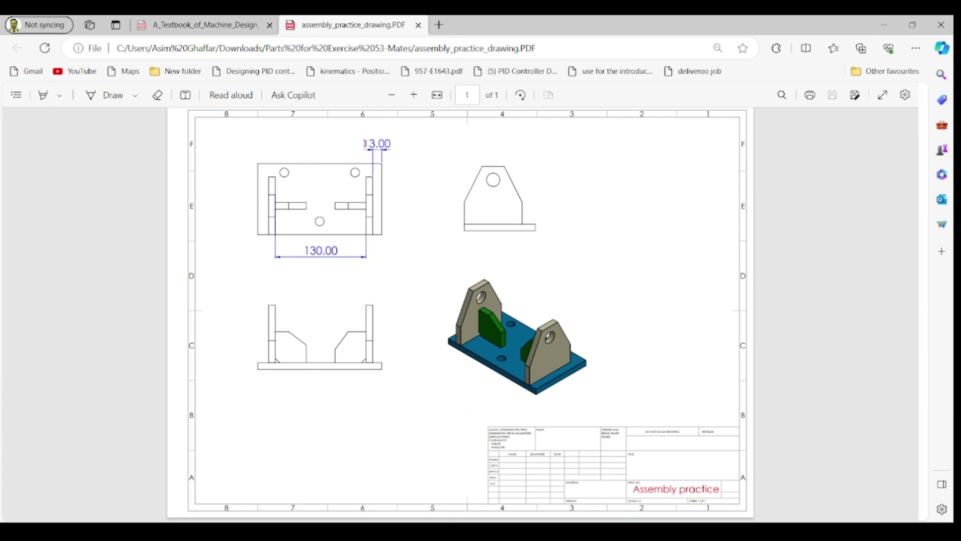
{"action": "left_click", "coordinate": [878, 27]}
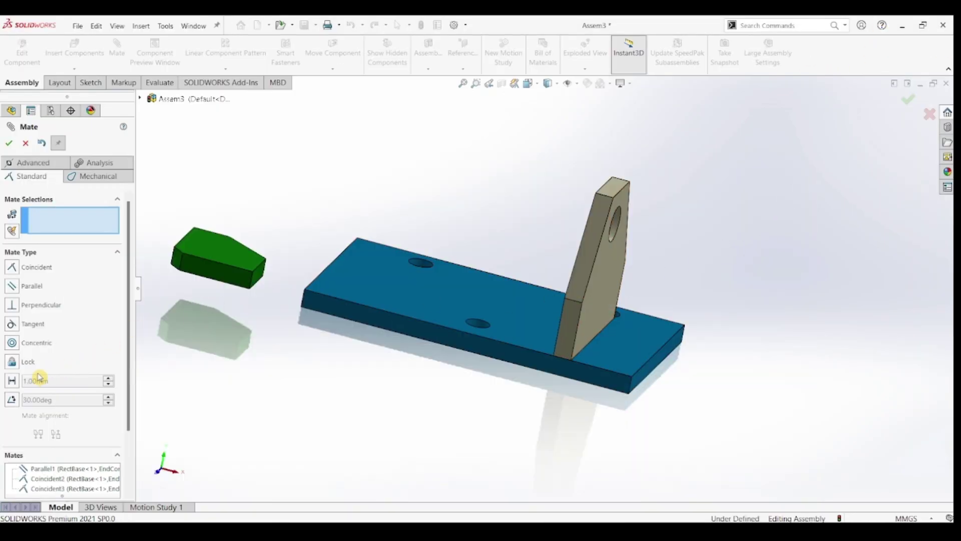
{"action": "left_click", "coordinate": [14, 385]}
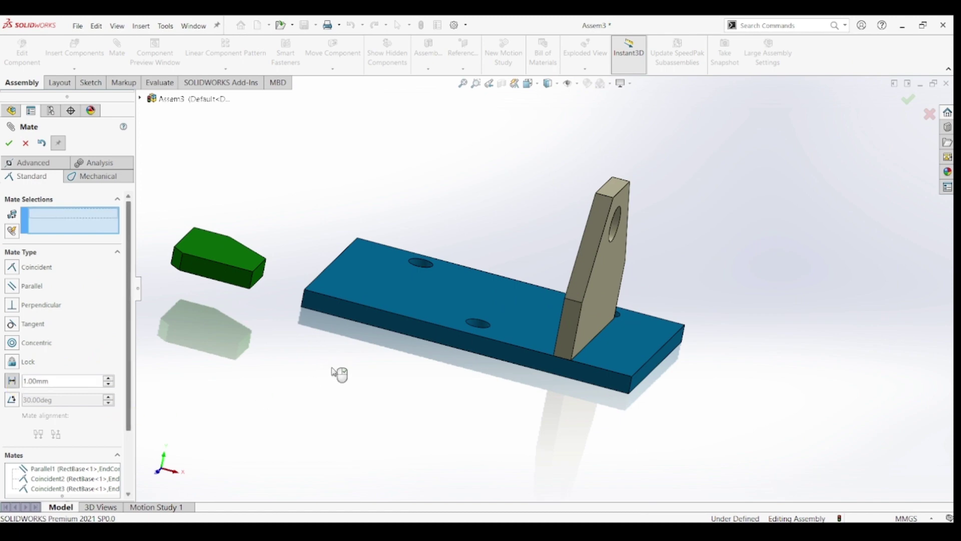
{"action": "left_click", "coordinate": [610, 296]}
{"action": "middle_click_drag", "start_coordinate": [732, 365], "coordinate": [690, 347]}
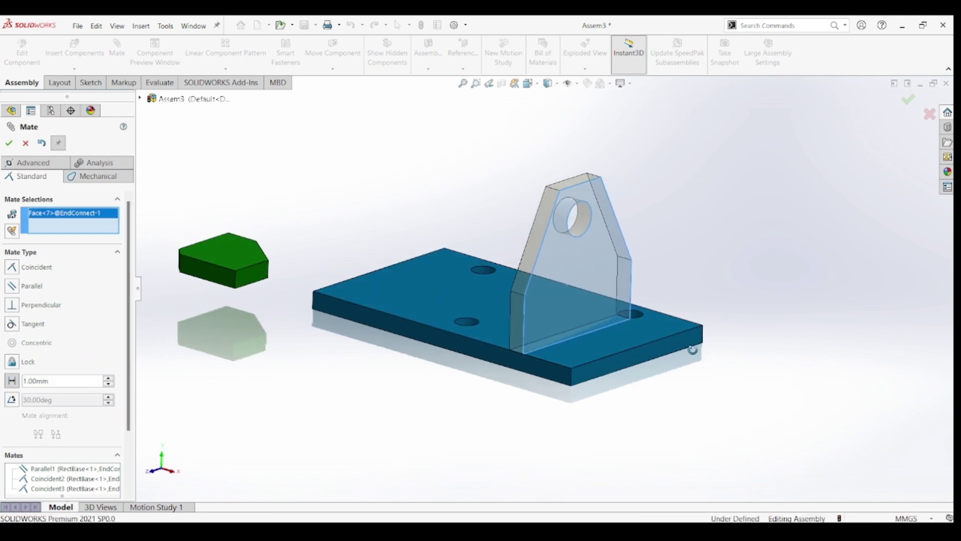
{"action": "left_click", "coordinate": [671, 356]}
{"action": "middle_click_drag", "start_coordinate": [478, 388], "coordinate": [210, 388]}
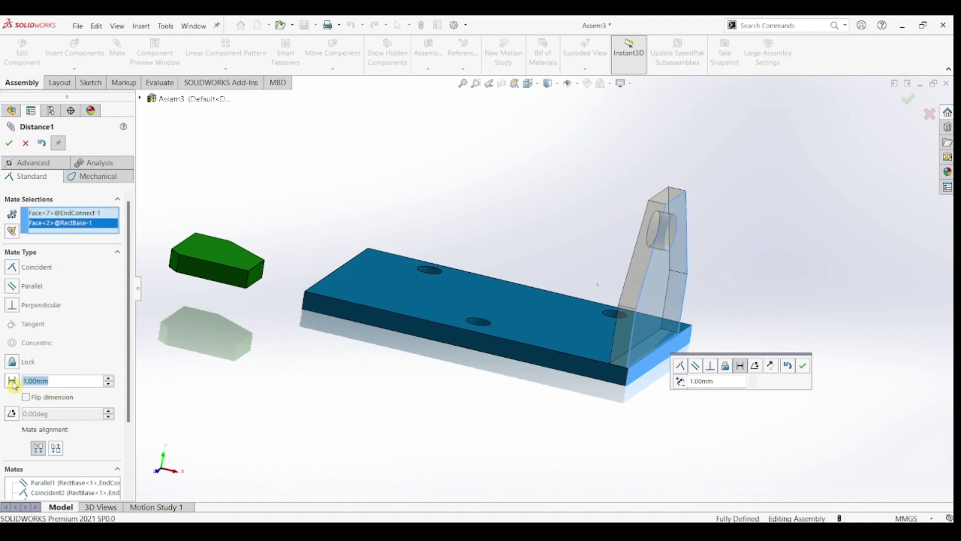
{"action": "type", "text": "13"}
{"action": "key", "text": "Return"}
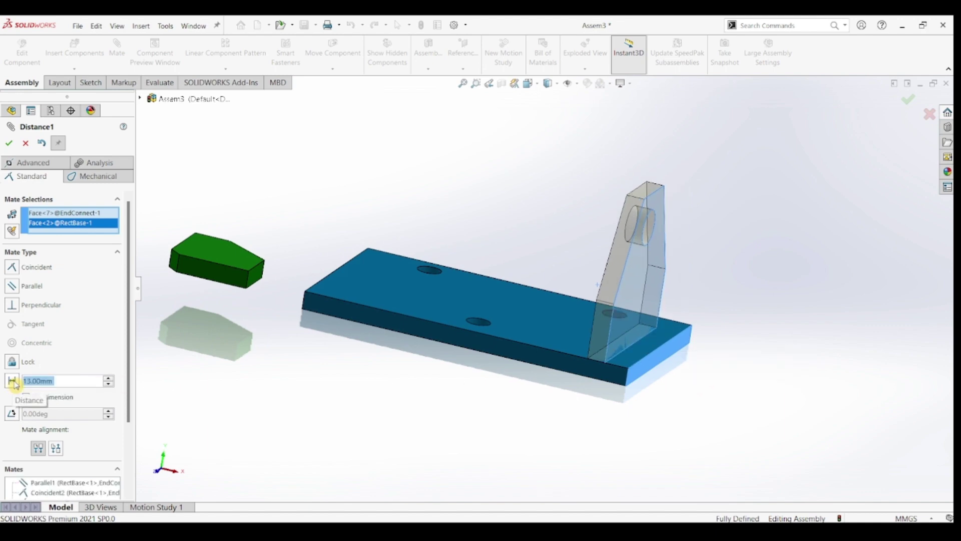
{"action": "left_click", "coordinate": [10, 144]}
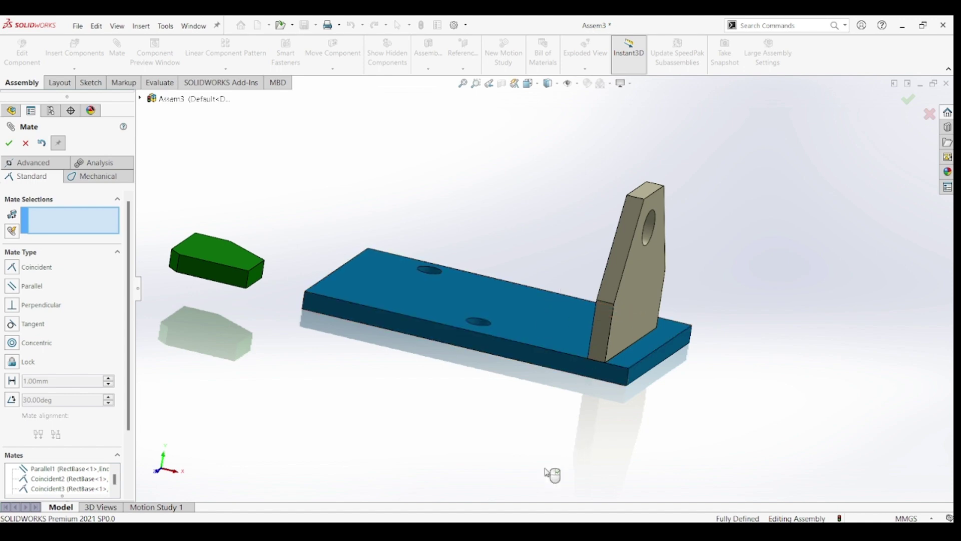
Consult the practice drawing, finish mating, and place a copy of the EndConnect above the opposite end of the base plate
{"action": "key", "text": "alt+Tab"}
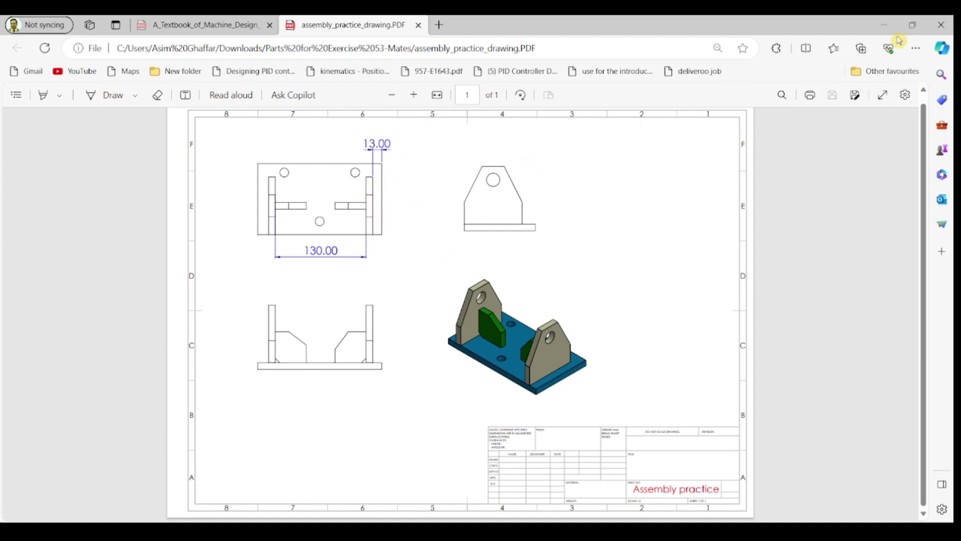
{"action": "left_click", "coordinate": [884, 25]}
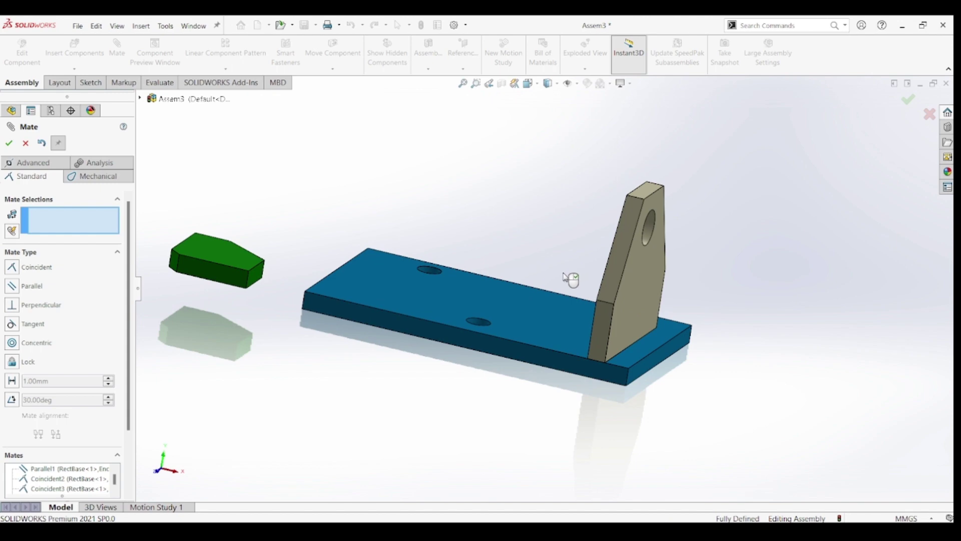
{"action": "key", "text": "Escape"}
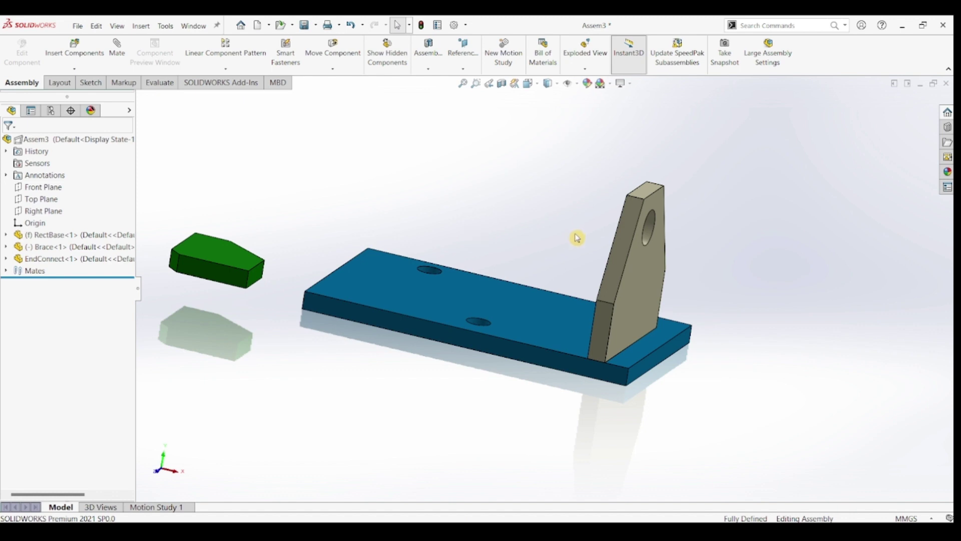
{"action": "left_click_drag", "start_coordinate": [612, 262], "coordinate": [436, 141], "text": "ctrl"}
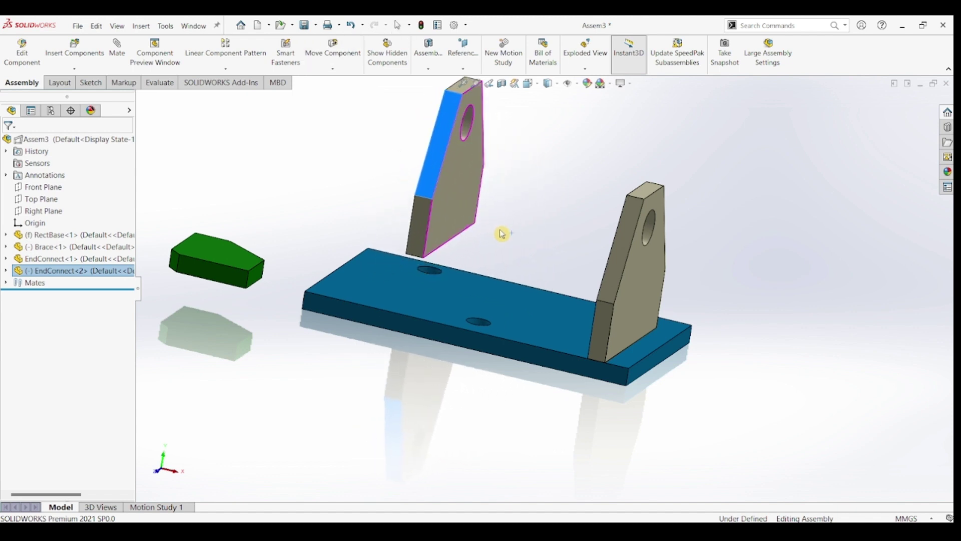
Mate the bottom face of the copied EndConnect coincident with the top face of the base plate
{"action": "middle_click_drag", "start_coordinate": [500, 230], "coordinate": [224, 115]}
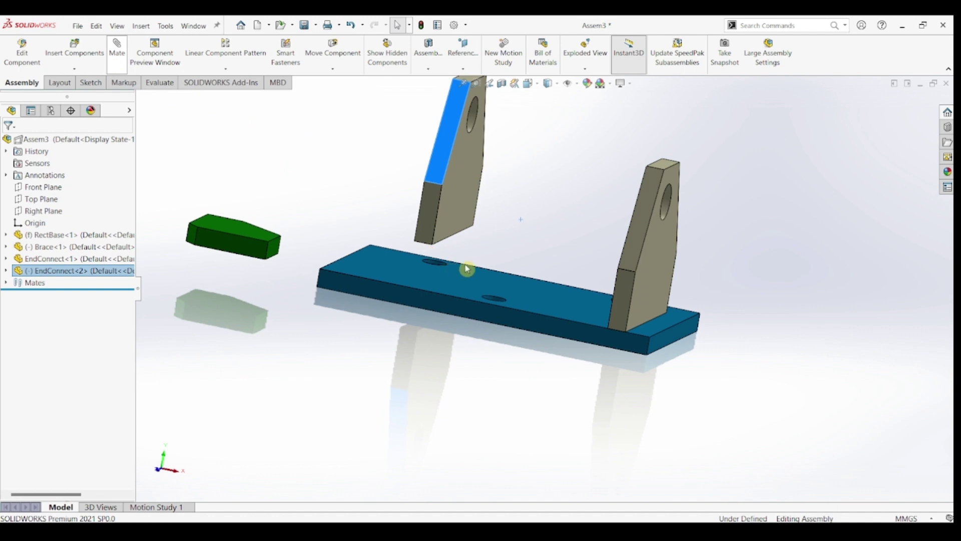
{"action": "middle_click_drag", "start_coordinate": [477, 257], "coordinate": [481, 203]}
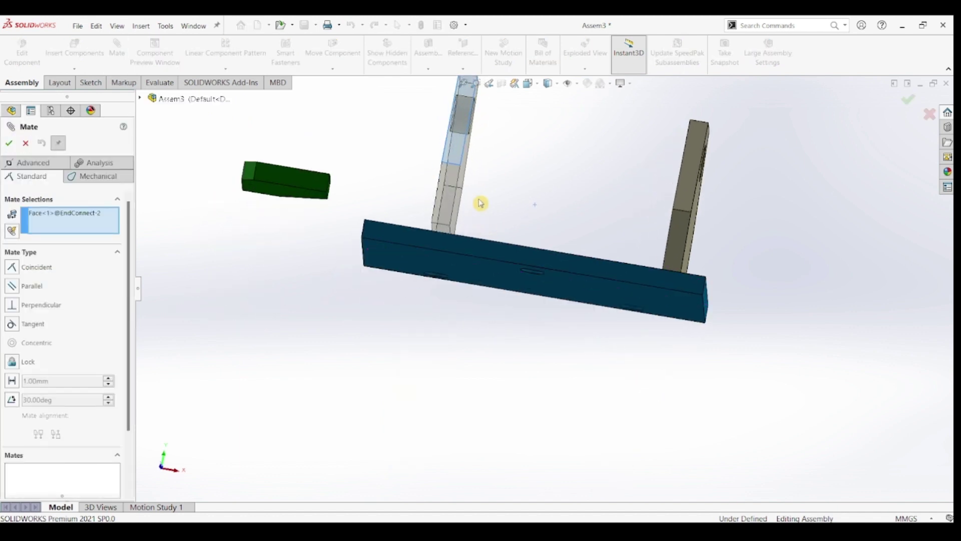
{"action": "left_click", "coordinate": [82, 224]}
{"action": "key", "text": "Delete"}
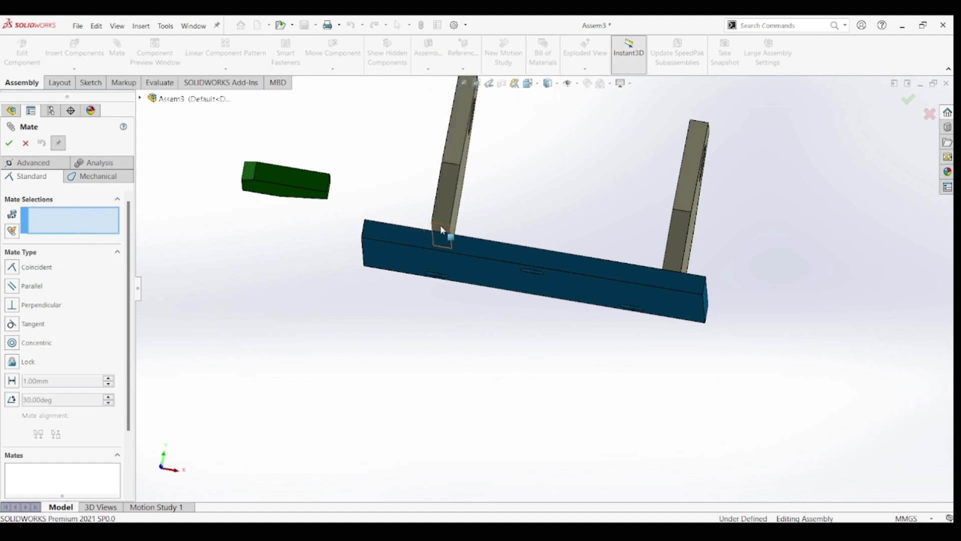
{"action": "left_click", "coordinate": [440, 224]}
{"action": "middle_click_drag", "start_coordinate": [440, 224], "coordinate": [457, 299]}
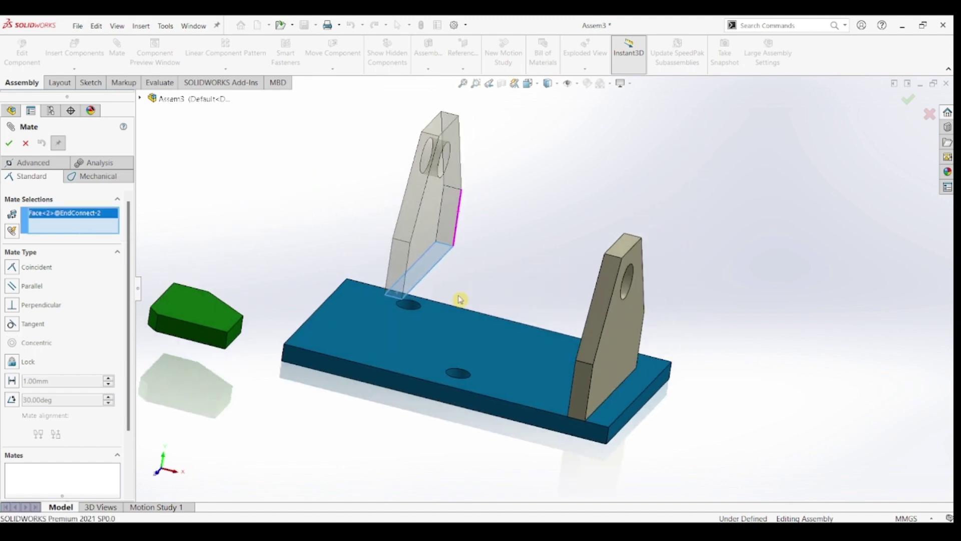
{"action": "left_click", "coordinate": [438, 331]}
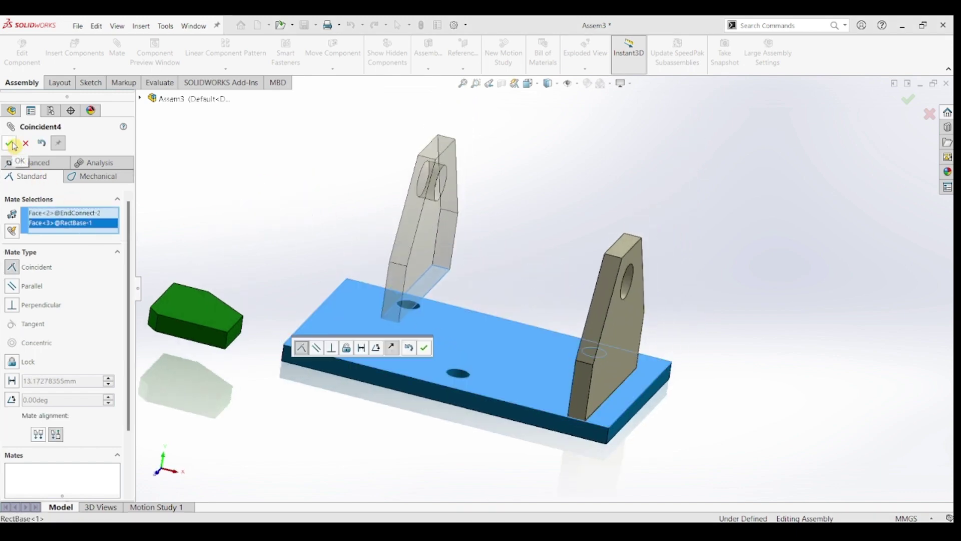
{"action": "left_click", "coordinate": [11, 144]}
Move the copied EndConnect towards the plate's front edge and mate its narrow side face coincident with the plate's long front face
{"action": "left_click_drag", "start_coordinate": [421, 261], "coordinate": [367, 328]}
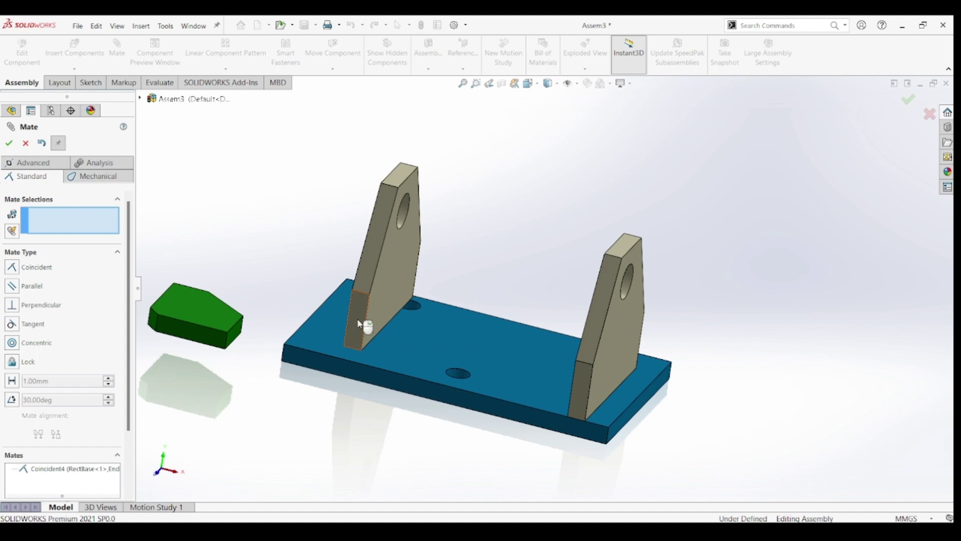
{"action": "left_click", "coordinate": [359, 324]}
{"action": "left_click", "coordinate": [337, 367]}
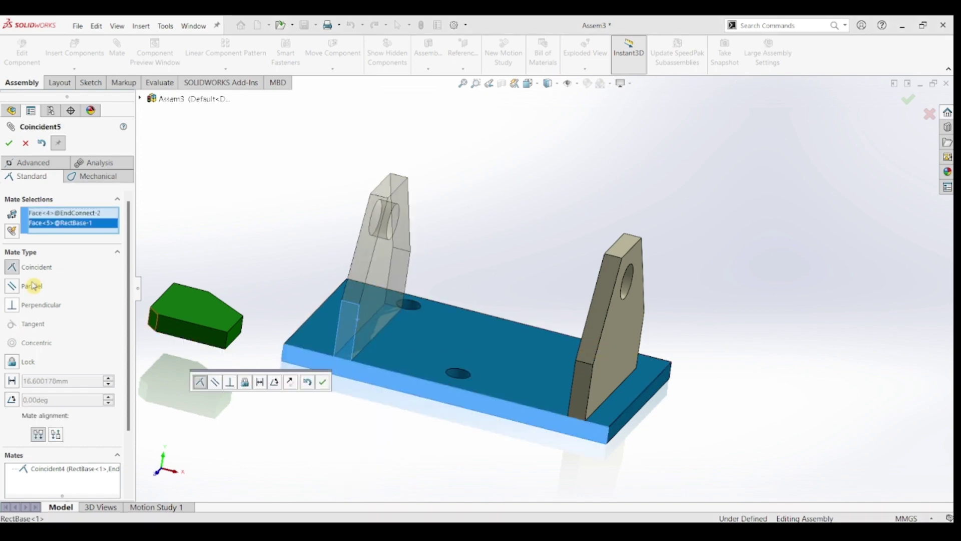
{"action": "left_click", "coordinate": [9, 143]}
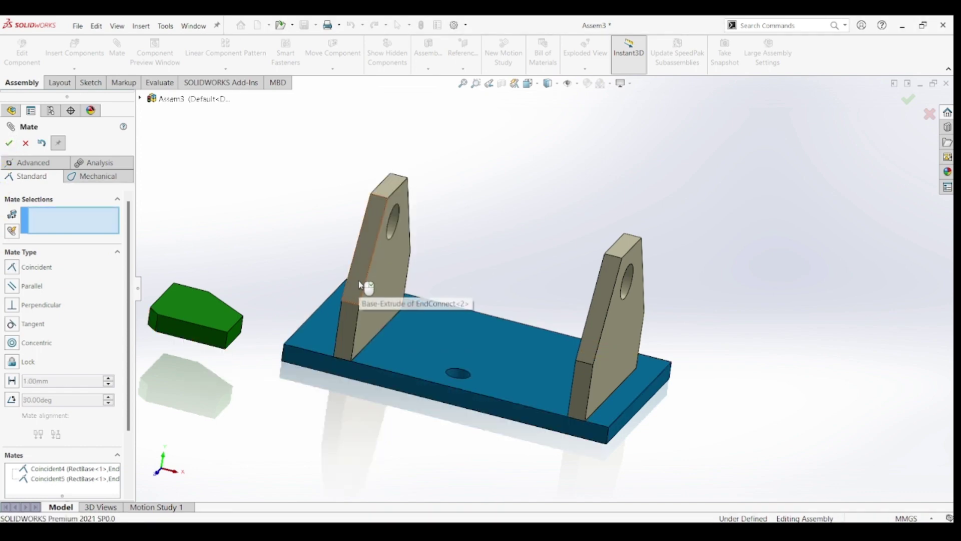
Following the practice drawing, add a 130 mm distance mate between the facing inner faces of the two EndConnects
{"action": "mouse_move", "coordinate": [428, 284]}
{"action": "left_mouse_down"}
{"action": "mouse_move", "coordinate": [489, 305]}
{"action": "mouse_move", "coordinate": [367, 302]}
{"action": "mouse_move", "coordinate": [518, 348]}
{"action": "mouse_move", "coordinate": [414, 322]}
{"action": "mouse_move", "coordinate": [427, 317]}
{"action": "mouse_move", "coordinate": [421, 279]}
{"action": "mouse_move", "coordinate": [326, 361]}
{"action": "mouse_move", "coordinate": [428, 319]}
{"action": "mouse_move", "coordinate": [374, 357]}
{"action": "mouse_move", "coordinate": [386, 358]}
{"action": "left_mouse_up"}
{"action": "left_click", "coordinate": [454, 520]}
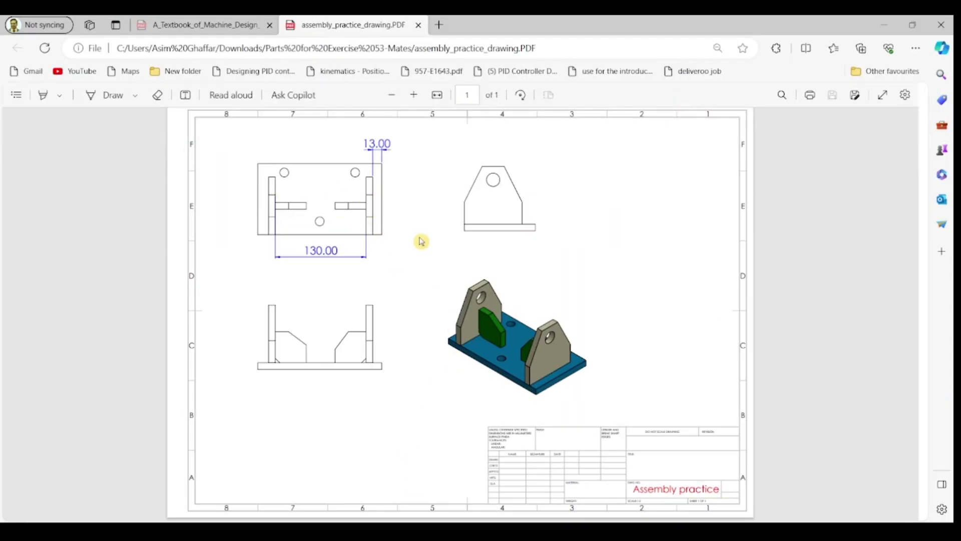
{"action": "left_click", "coordinate": [884, 25]}
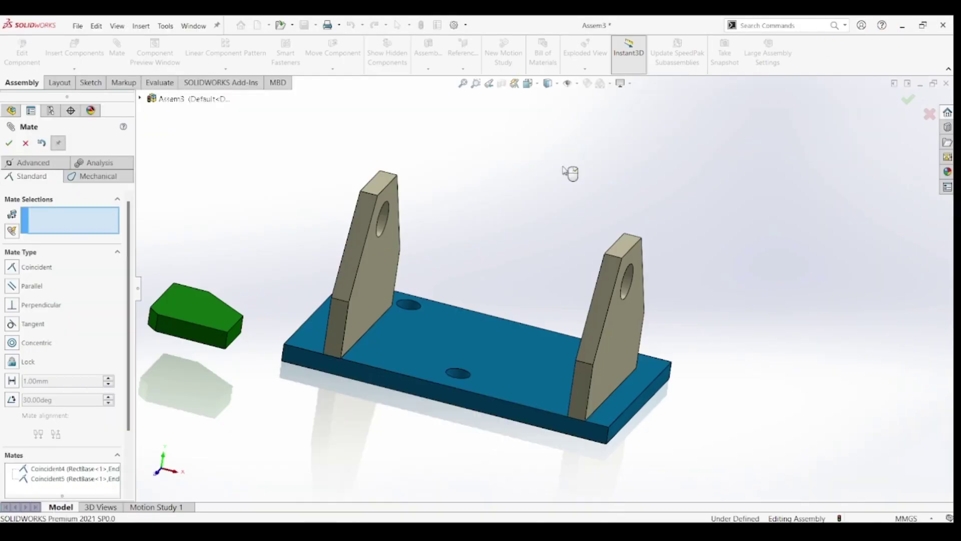
{"action": "left_click", "coordinate": [13, 382]}
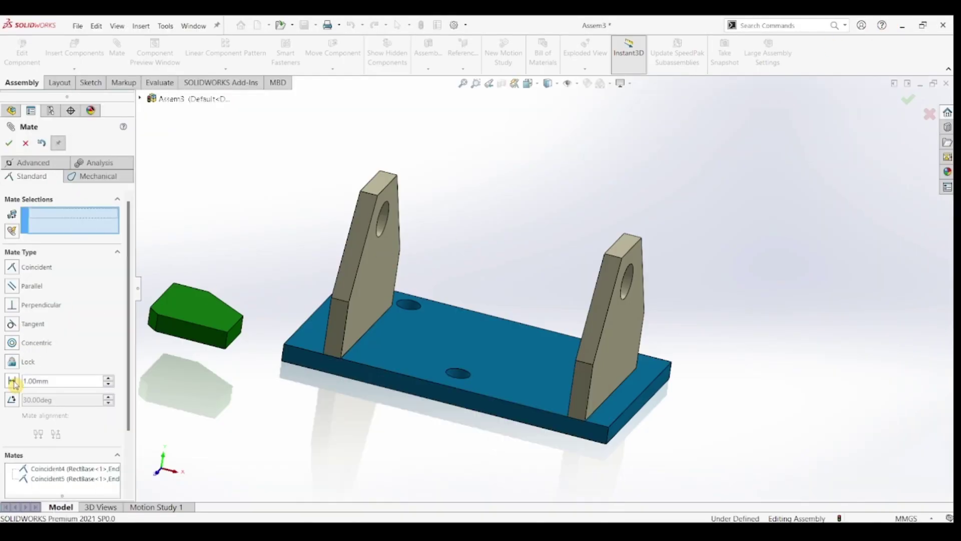
{"action": "left_click", "coordinate": [368, 278]}
{"action": "middle_click_drag", "start_coordinate": [532, 223], "coordinate": [561, 225]}
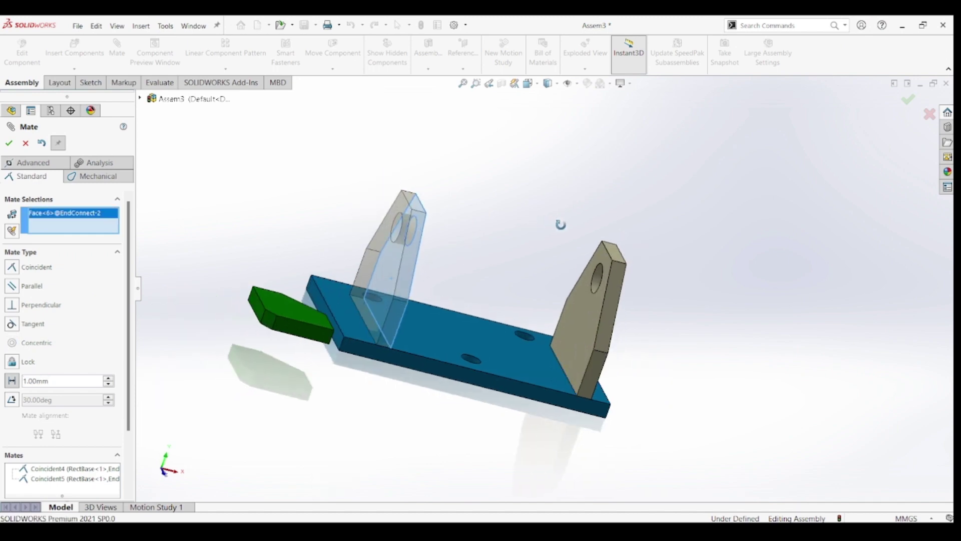
{"action": "left_click", "coordinate": [587, 318]}
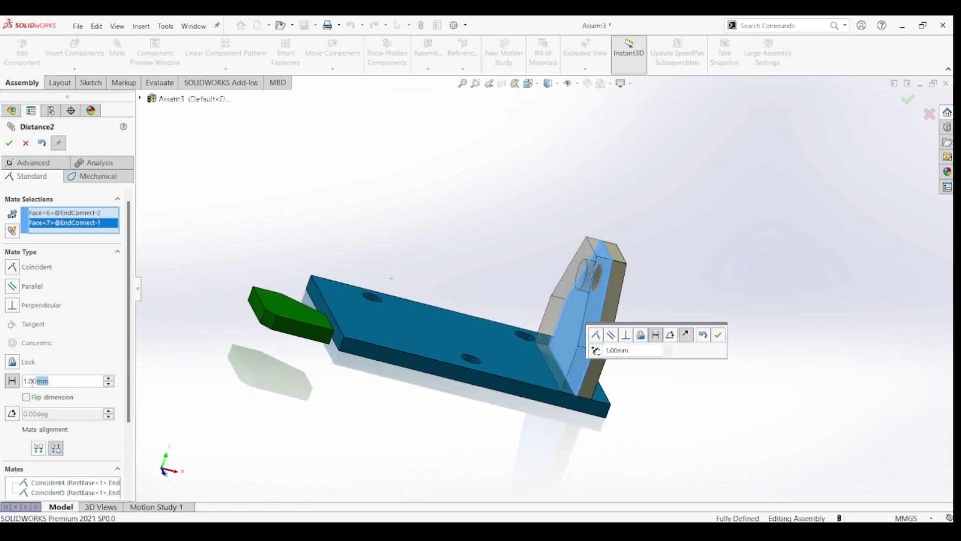
{"action": "type", "text": "130"}
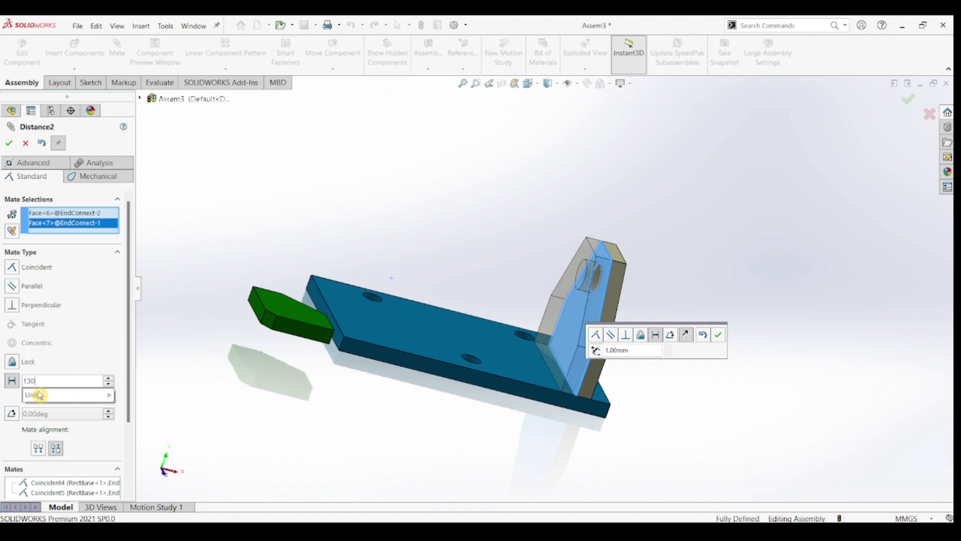
{"action": "key", "text": "Return"}
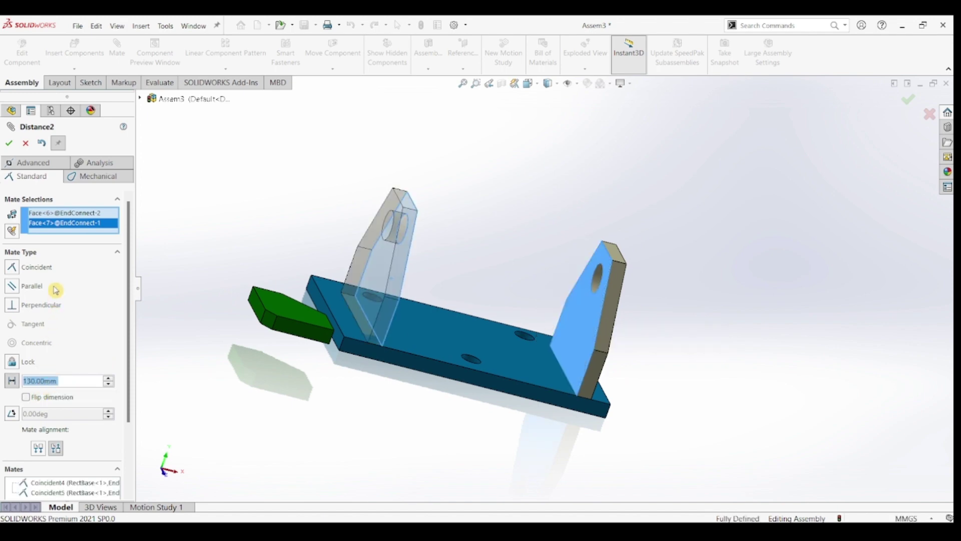
{"action": "left_click", "coordinate": [8, 143]}
Check the Brace's placement in the practice drawing and mate its long narrow edge face coincident with the copied EndConnect's inner face
{"action": "middle_click_drag", "start_coordinate": [244, 207], "coordinate": [390, 303]}
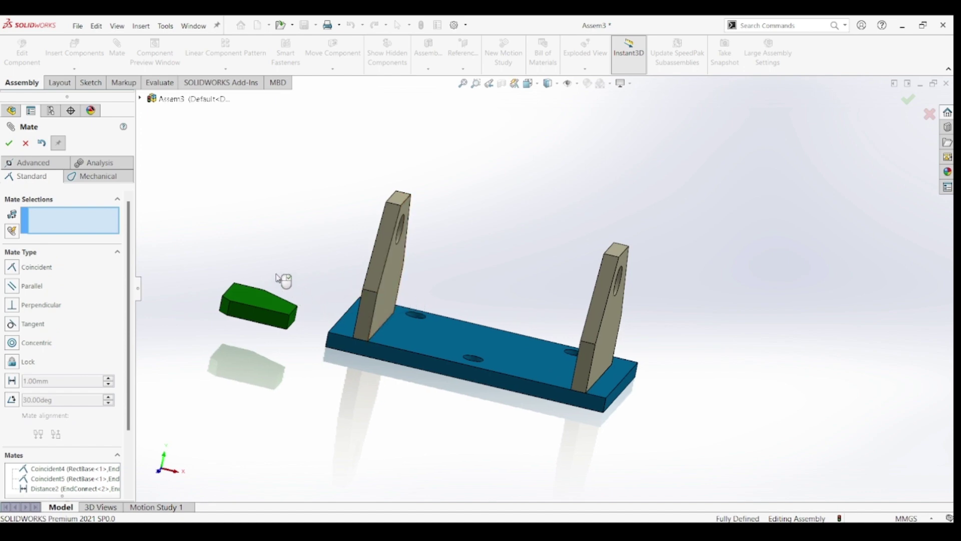
{"action": "left_click_drag", "start_coordinate": [269, 306], "coordinate": [310, 345]}
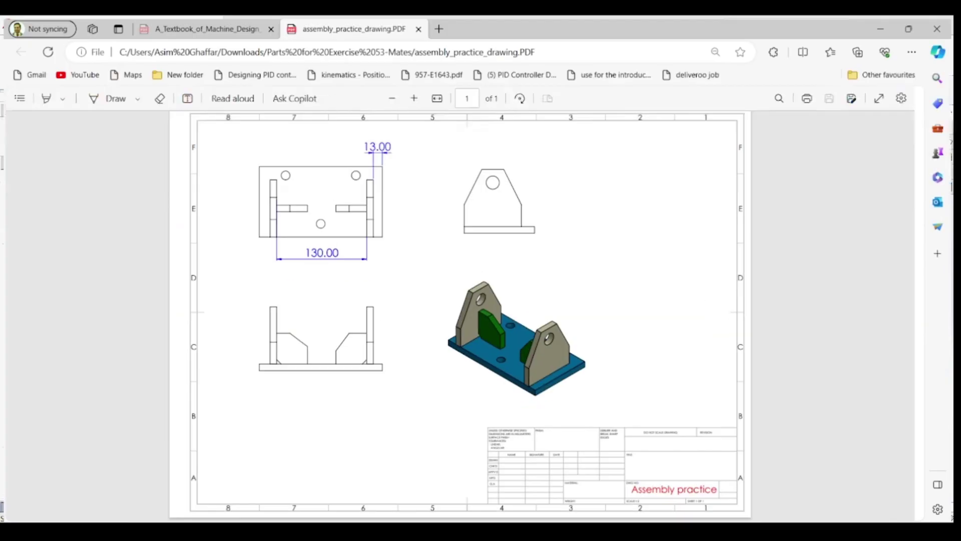
{"action": "left_click", "coordinate": [502, 352]}
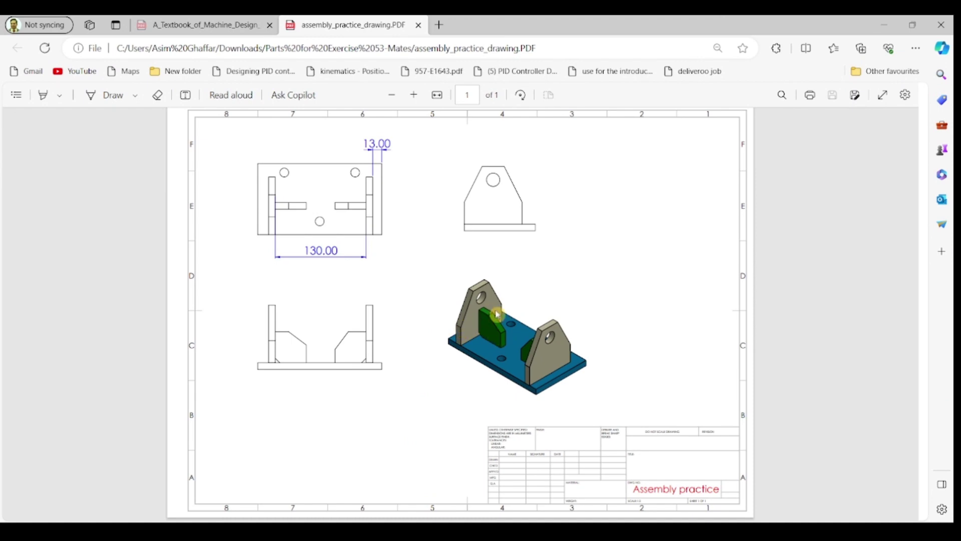
{"action": "left_click", "coordinate": [884, 25]}
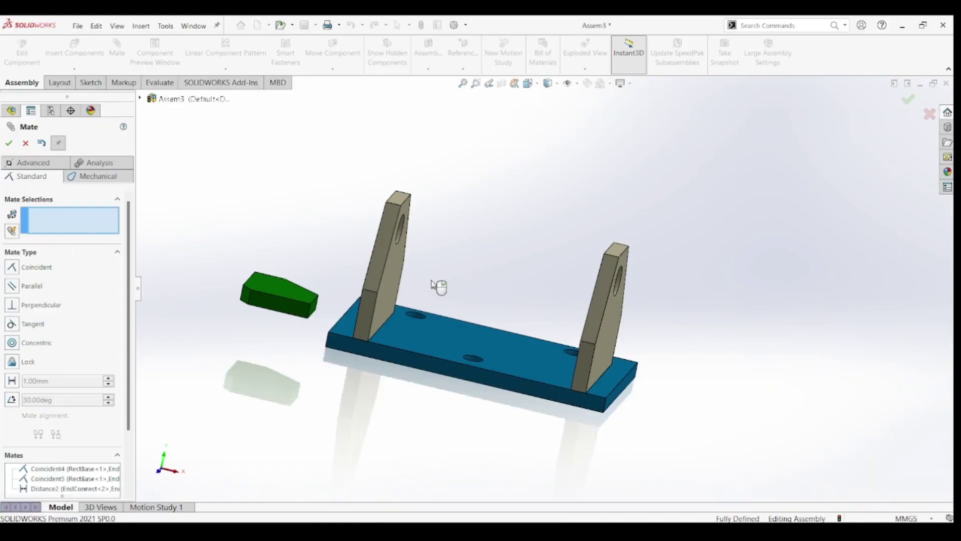
{"action": "middle_click_drag", "start_coordinate": [346, 320], "coordinate": [312, 323]}
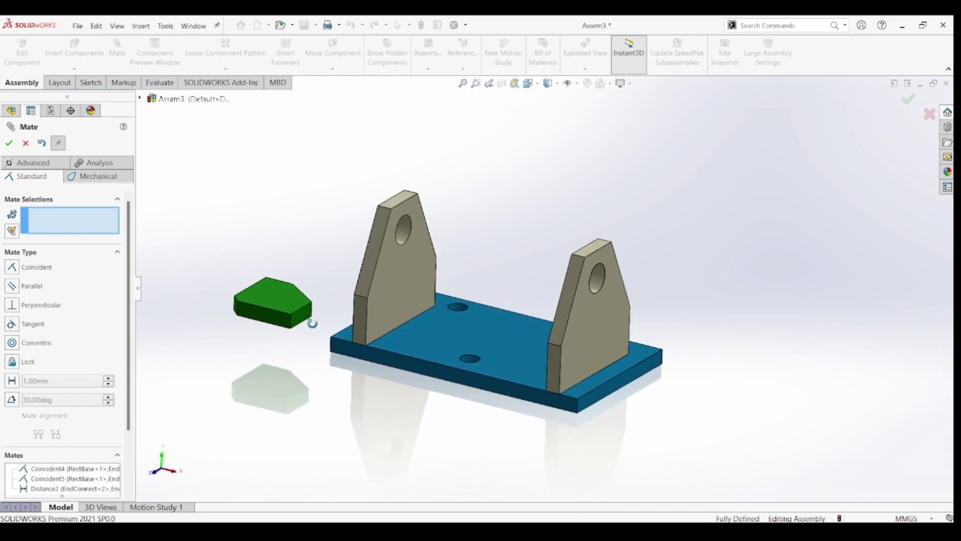
{"action": "left_click", "coordinate": [256, 315]}
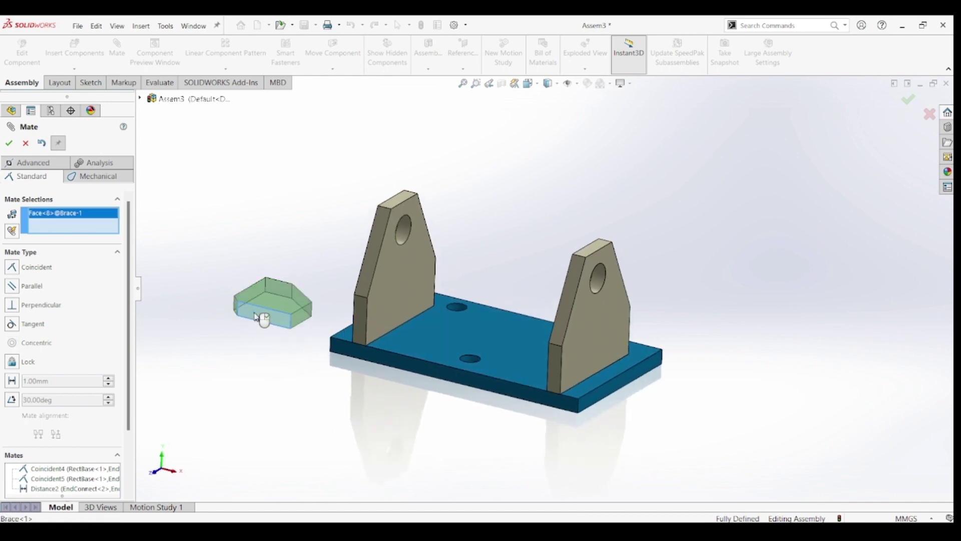
{"action": "left_click", "coordinate": [380, 288]}
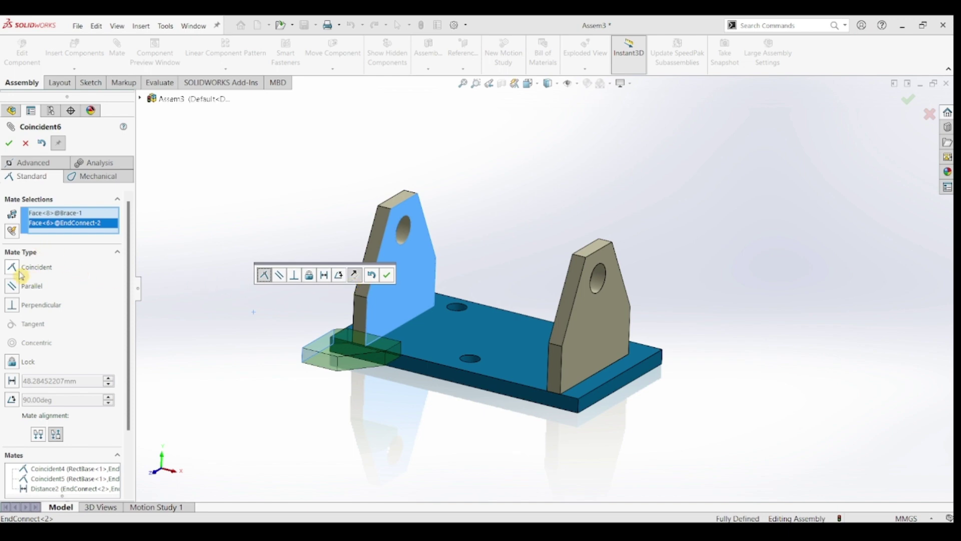
{"action": "left_click", "coordinate": [9, 143]}
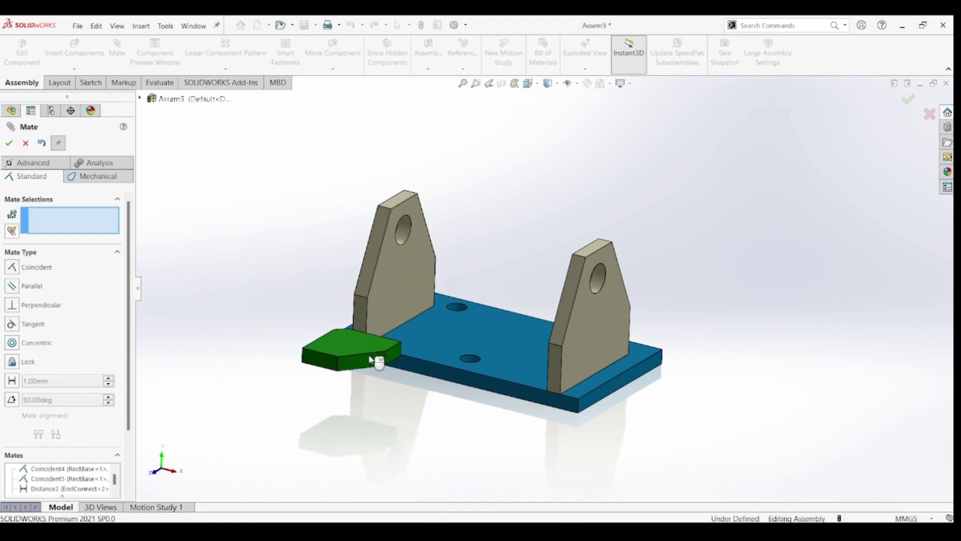
Move the Brace above the base plate and mate its large flat face perpendicular to the plate's top face
{"action": "left_click_drag", "start_coordinate": [351, 356], "coordinate": [480, 279]}
{"action": "left_click", "coordinate": [478, 277]}
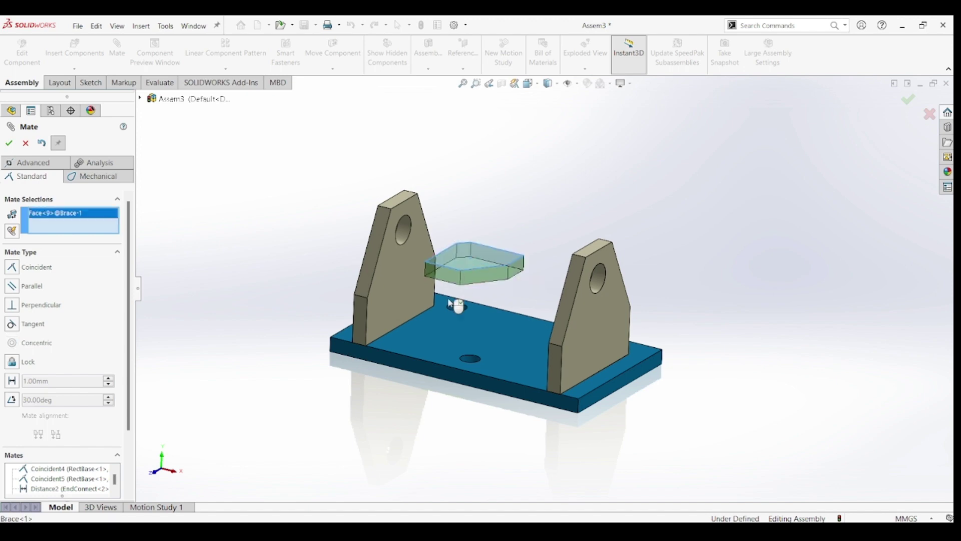
{"action": "left_click", "coordinate": [425, 344]}
{"action": "left_click", "coordinate": [11, 308]}
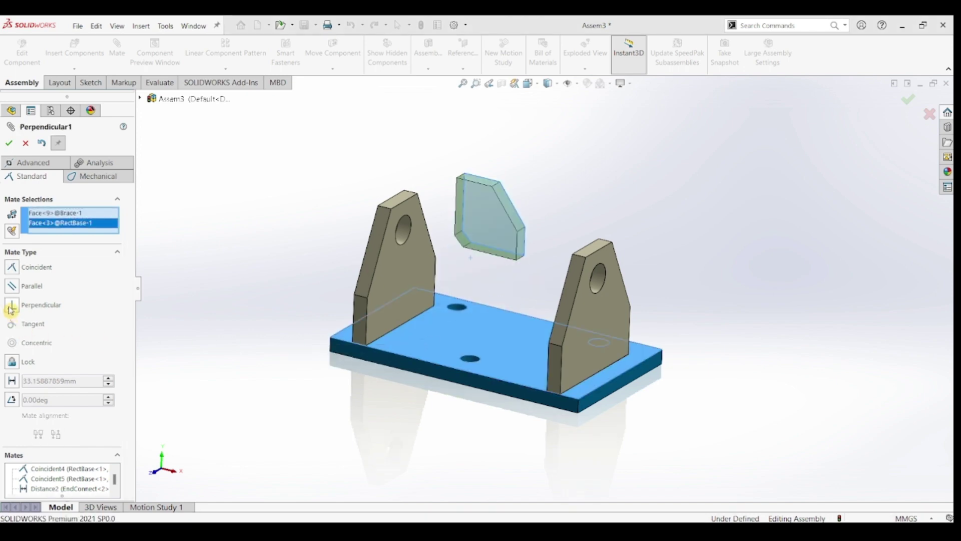
{"action": "left_click", "coordinate": [8, 142]}
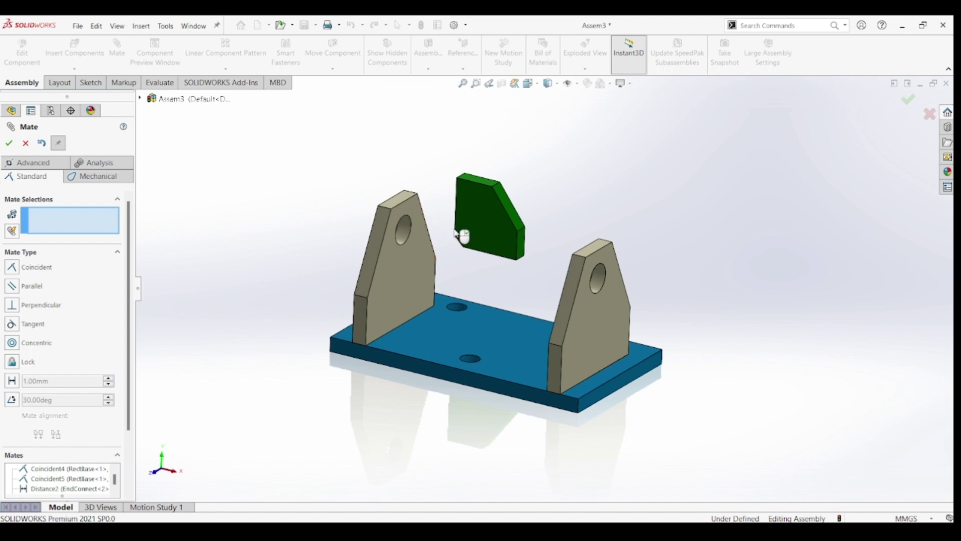
Mate the Brace's bottom edge face coincident with the top face of the base plate
{"action": "left_click_drag", "start_coordinate": [457, 249], "coordinate": [424, 312]}
{"action": "middle_click_drag", "start_coordinate": [425, 312], "coordinate": [526, 274]}
{"action": "left_click", "coordinate": [476, 321]}
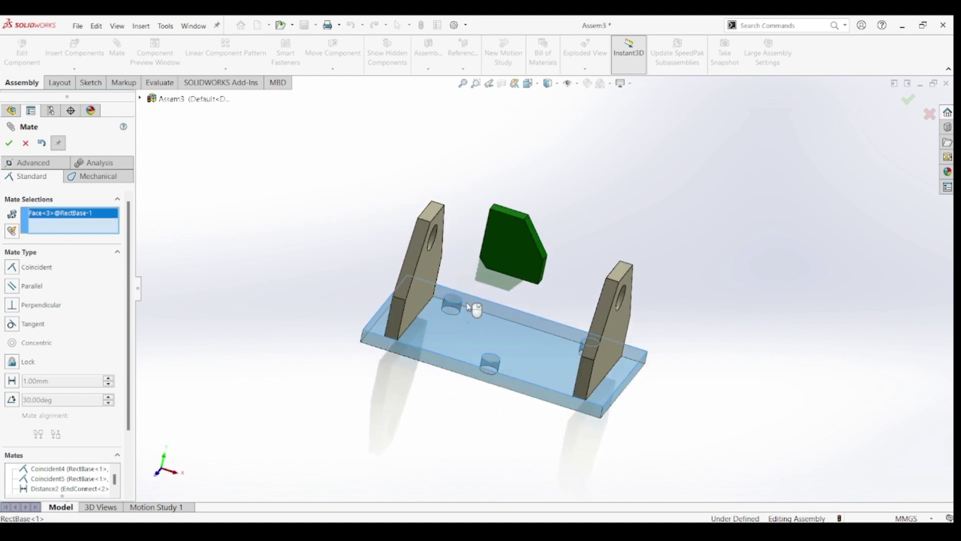
{"action": "middle_click_drag", "start_coordinate": [473, 311], "coordinate": [523, 215]}
{"action": "scroll", "coordinate": [450, 310], "scroll_direction": "down", "scroll_amount": 5}
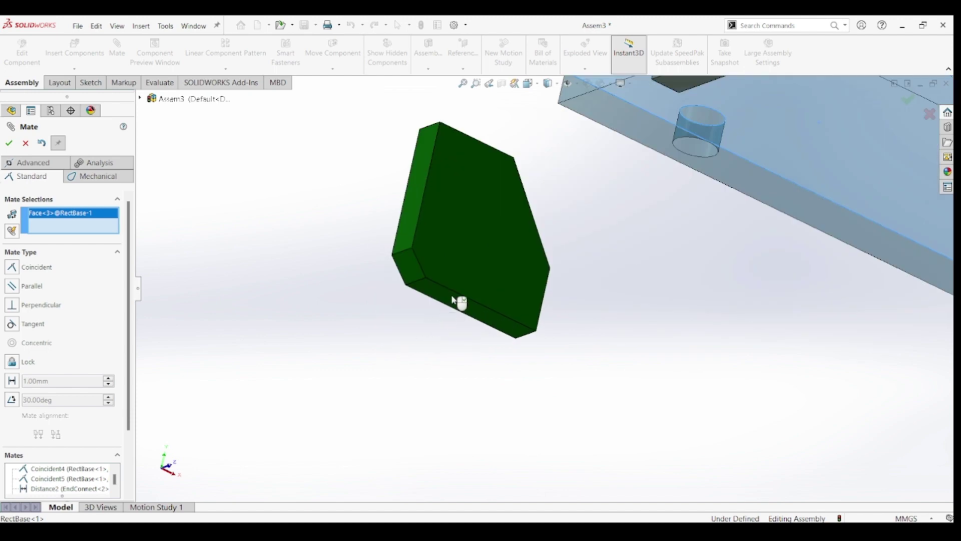
{"action": "left_click", "coordinate": [459, 305]}
{"action": "scroll", "coordinate": [531, 305], "scroll_direction": "up", "scroll_amount": 5}
{"action": "middle_click_drag", "start_coordinate": [546, 294], "coordinate": [480, 326]}
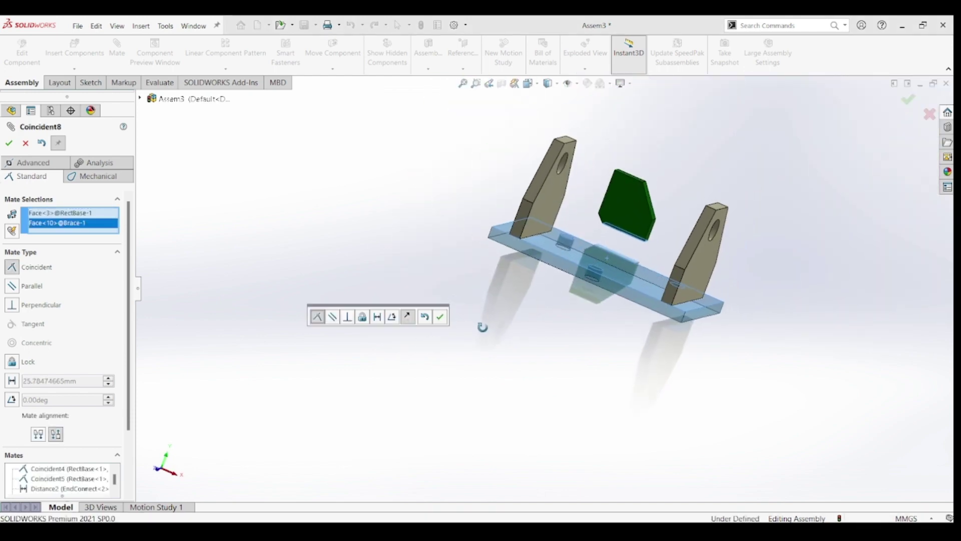
{"action": "left_click", "coordinate": [8, 144]}
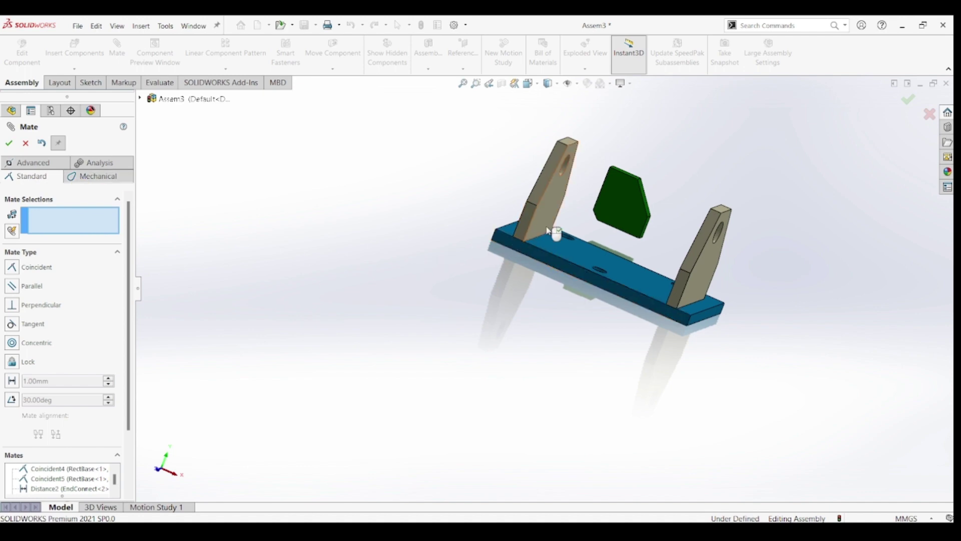
Add a centered width mate between the Brace's two large faces and the two narrow side faces of the copied EndConnect
{"action": "left_click_drag", "start_coordinate": [615, 220], "coordinate": [573, 248]}
{"action": "middle_click_drag", "start_coordinate": [635, 228], "coordinate": [593, 229]}
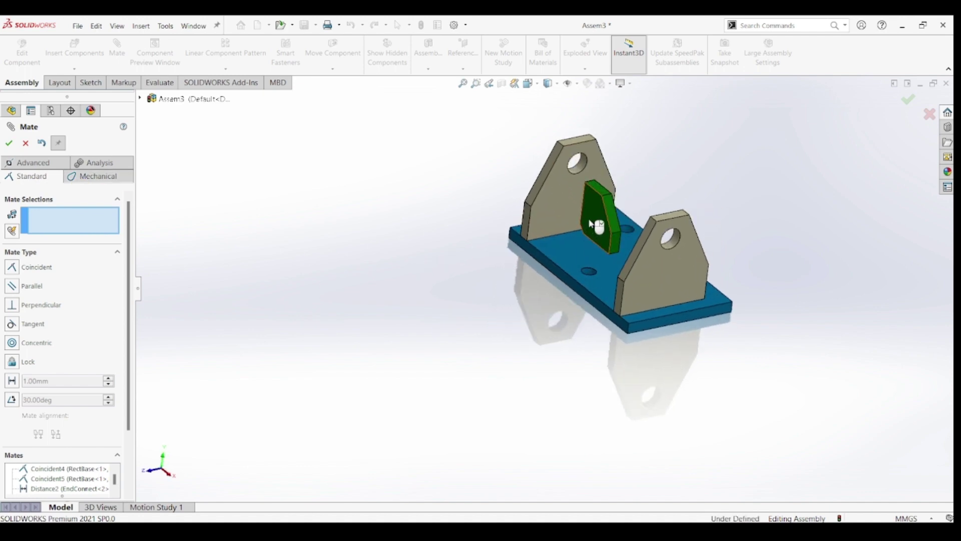
{"action": "left_click", "coordinate": [579, 232]}
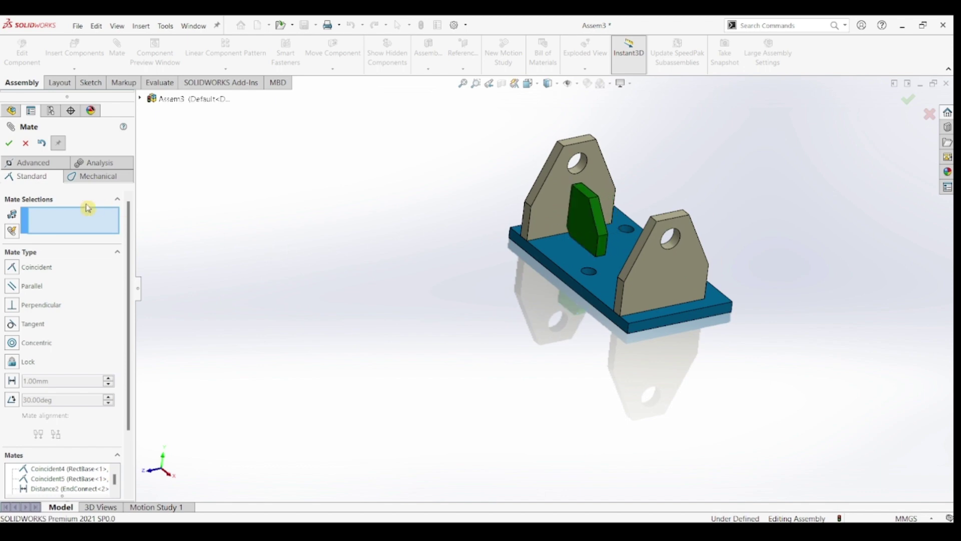
{"action": "left_click", "coordinate": [33, 164]}
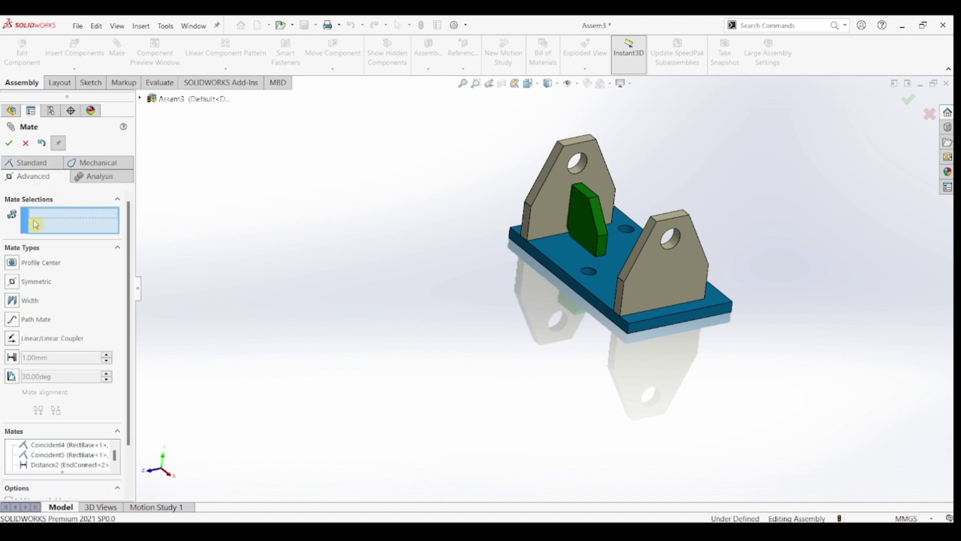
{"action": "left_click", "coordinate": [12, 301]}
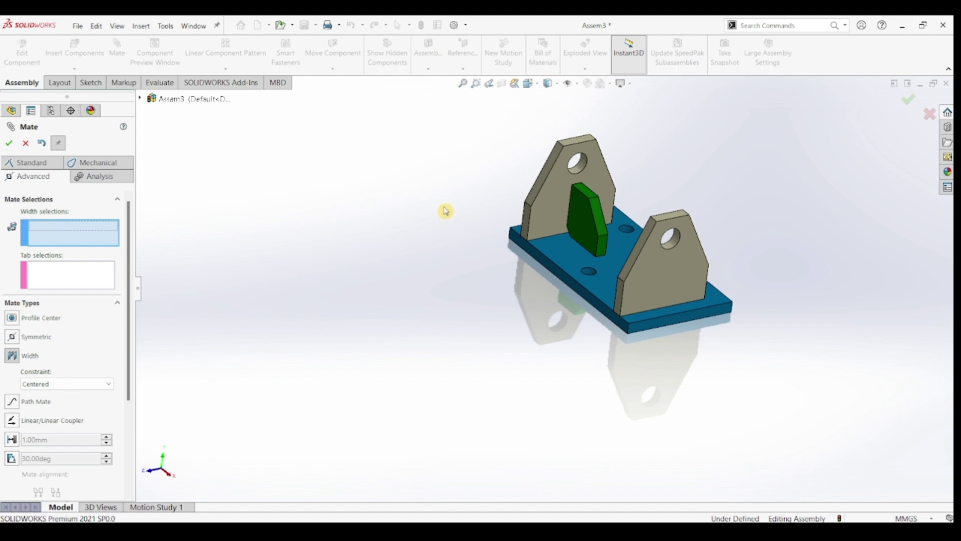
{"action": "left_click", "coordinate": [588, 230]}
{"action": "middle_click_drag", "start_coordinate": [588, 230], "coordinate": [651, 194]}
{"action": "left_click", "coordinate": [651, 196]}
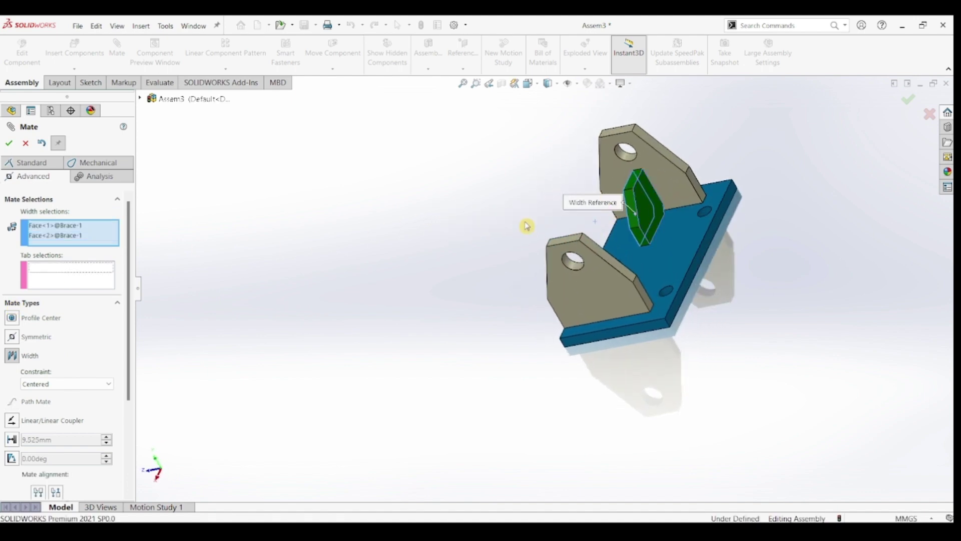
{"action": "middle_click_drag", "start_coordinate": [481, 234], "coordinate": [708, 174]}
{"action": "left_click", "coordinate": [527, 198]}
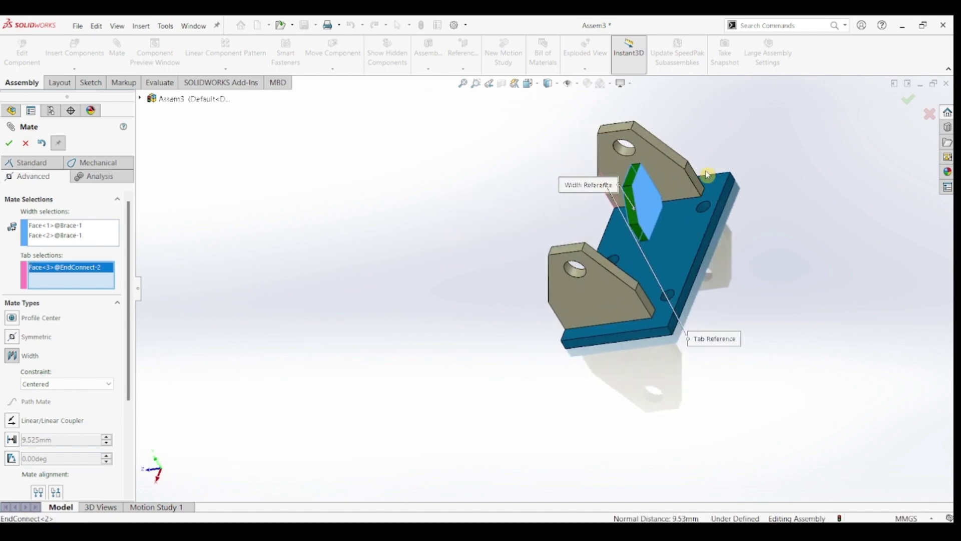
{"action": "left_click", "coordinate": [698, 182]}
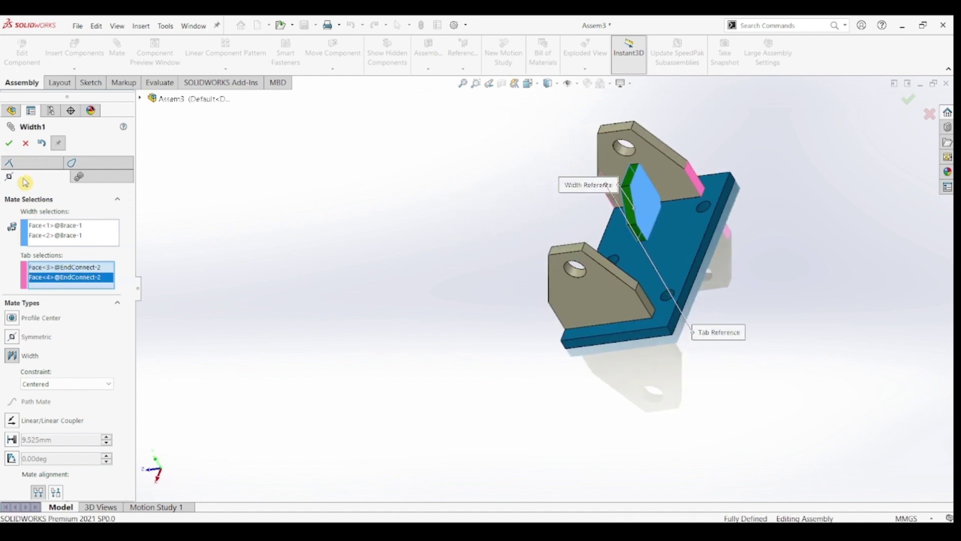
{"action": "left_click", "coordinate": [8, 143]}
{"action": "middle_click_drag", "start_coordinate": [386, 274], "coordinate": [517, 215]}
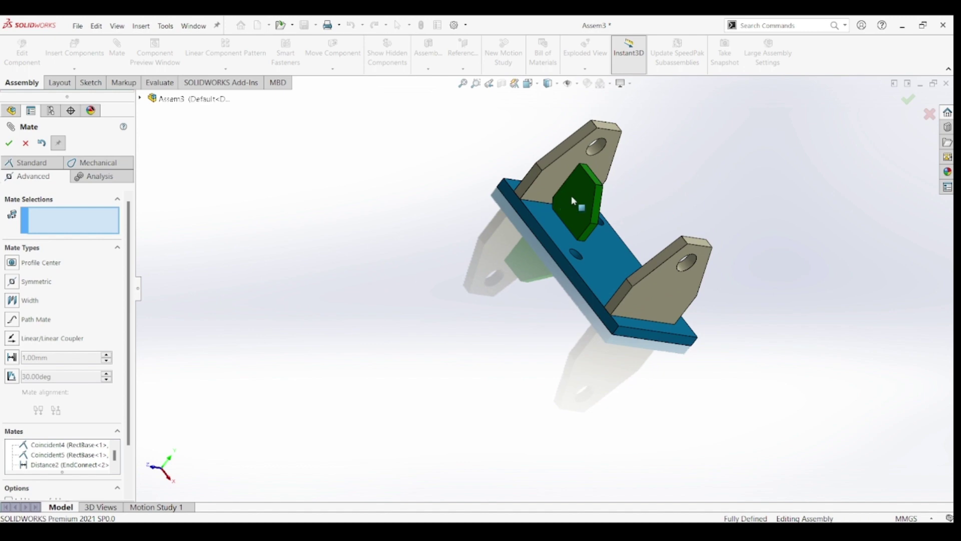
{"action": "left_click", "coordinate": [574, 209]}
{"action": "left_click", "coordinate": [554, 202]}
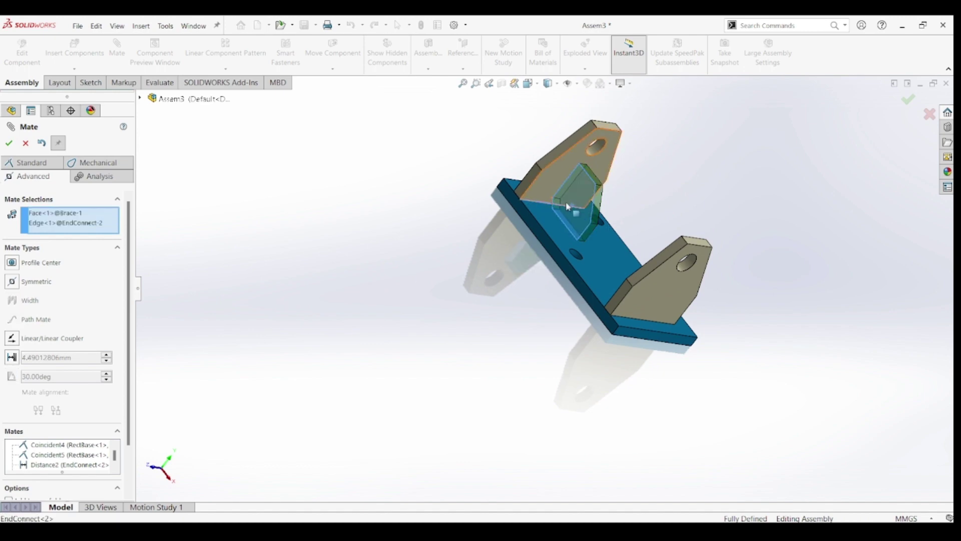
{"action": "key", "text": "Escape"}
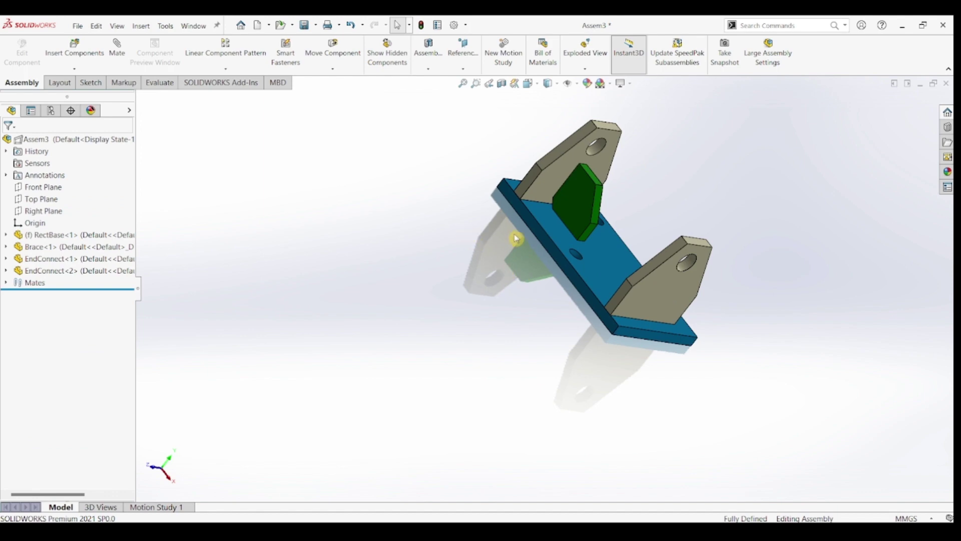
Create a copy of the Brace and move it off the base plate's front edge
{"action": "key", "text": "ctrl+7"}
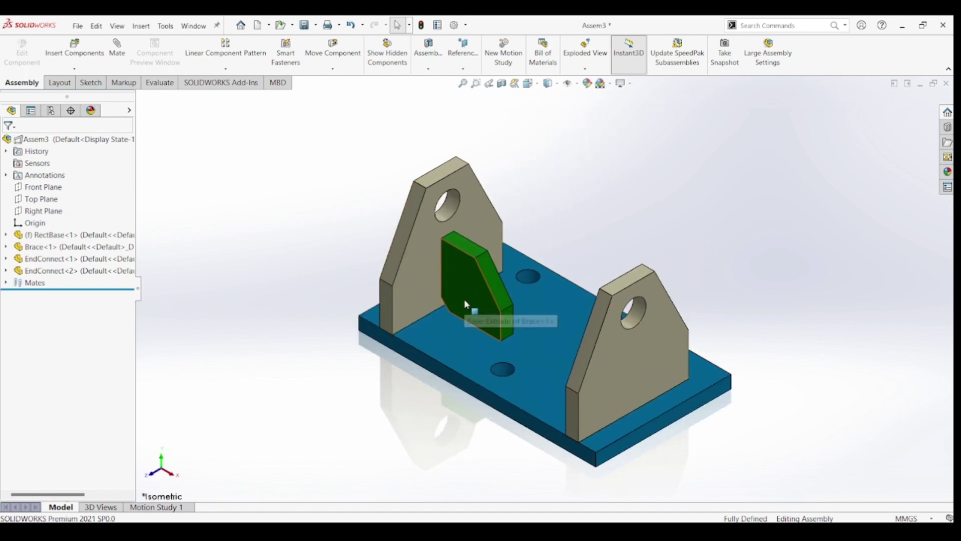
{"action": "left_click", "coordinate": [464, 290]}
{"action": "left_click", "coordinate": [489, 342], "text": "ctrl"}
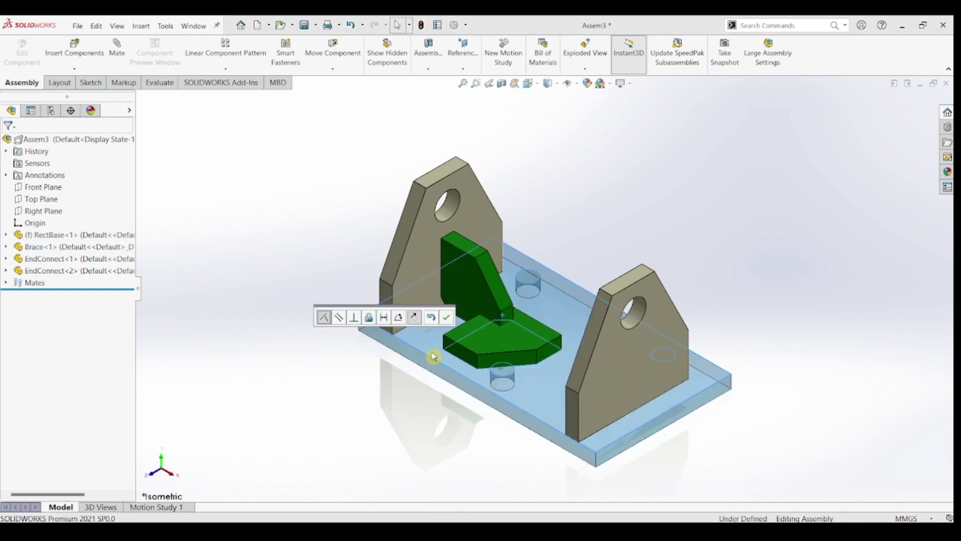
{"action": "left_click", "coordinate": [445, 320]}
{"action": "left_click_drag", "start_coordinate": [482, 337], "coordinate": [284, 358]}
{"action": "scroll", "coordinate": [312, 389], "scroll_direction": "up", "scroll_amount": 3}
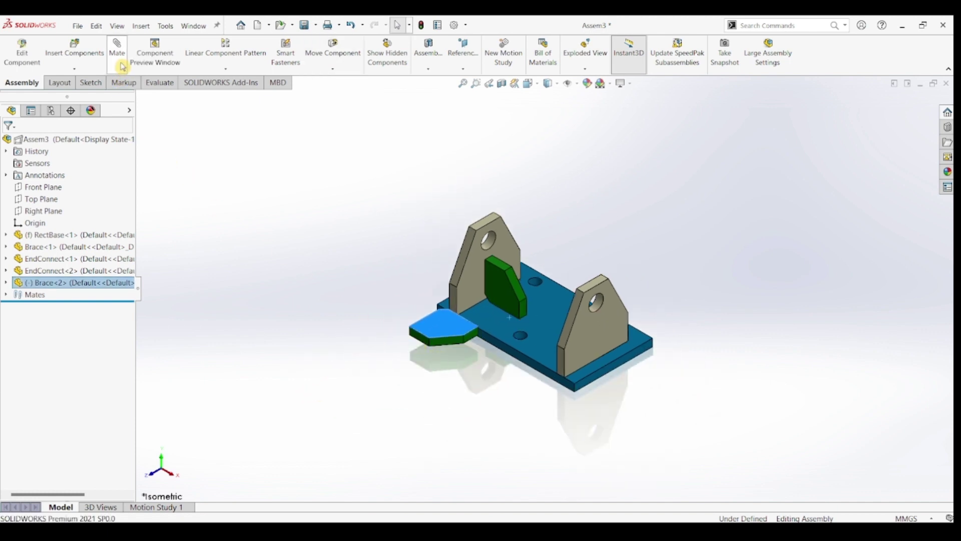
Mate the large flat face of the copied Brace perpendicular to the top face of the base plate
{"action": "left_click", "coordinate": [444, 321]}
{"action": "left_click", "coordinate": [543, 328]}
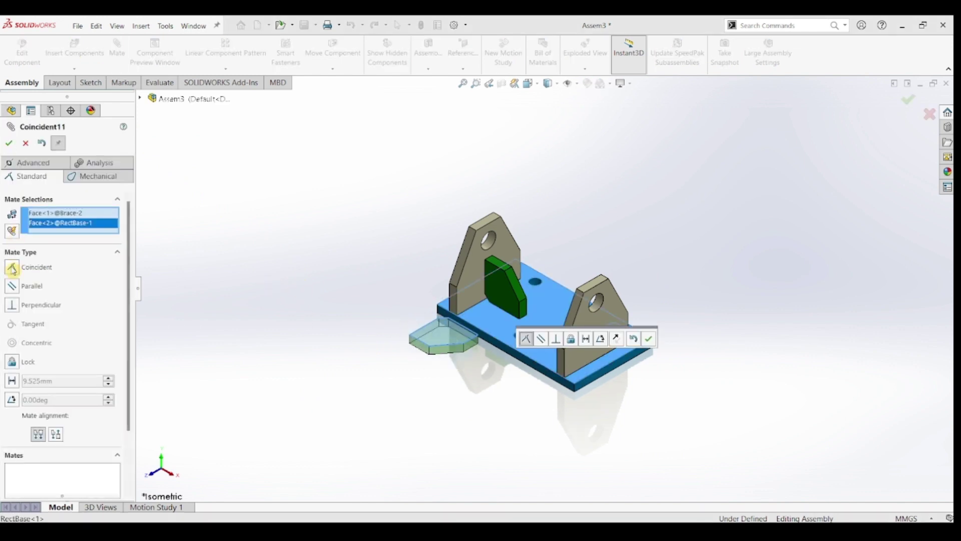
{"action": "left_click", "coordinate": [14, 305]}
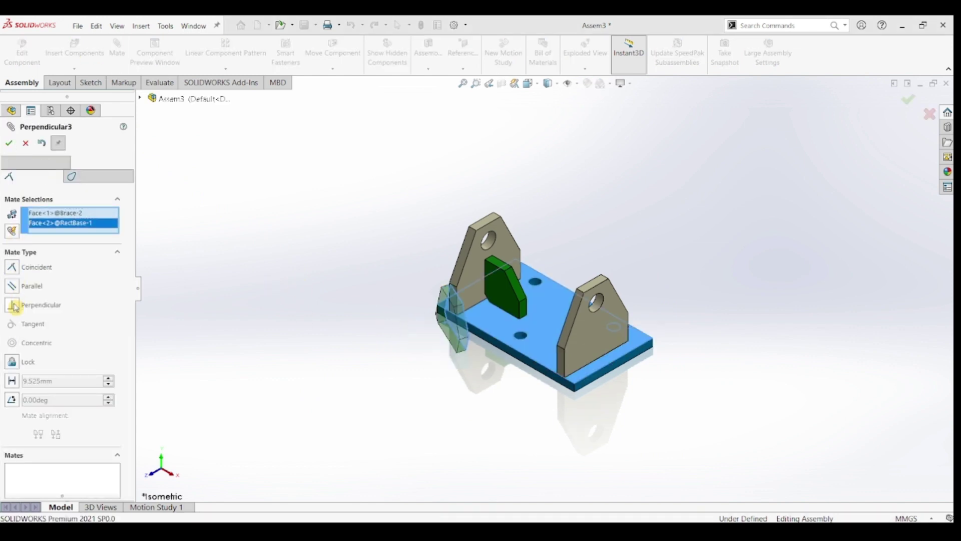
{"action": "left_click", "coordinate": [9, 146]}
Mate the copied Brace's long narrow edge face coincident with the original EndConnect's inner face, using anti-aligned orientation
{"action": "middle_click_drag", "start_coordinate": [348, 295], "coordinate": [486, 337]}
{"action": "scroll", "coordinate": [502, 257], "scroll_direction": "down", "scroll_amount": 5}
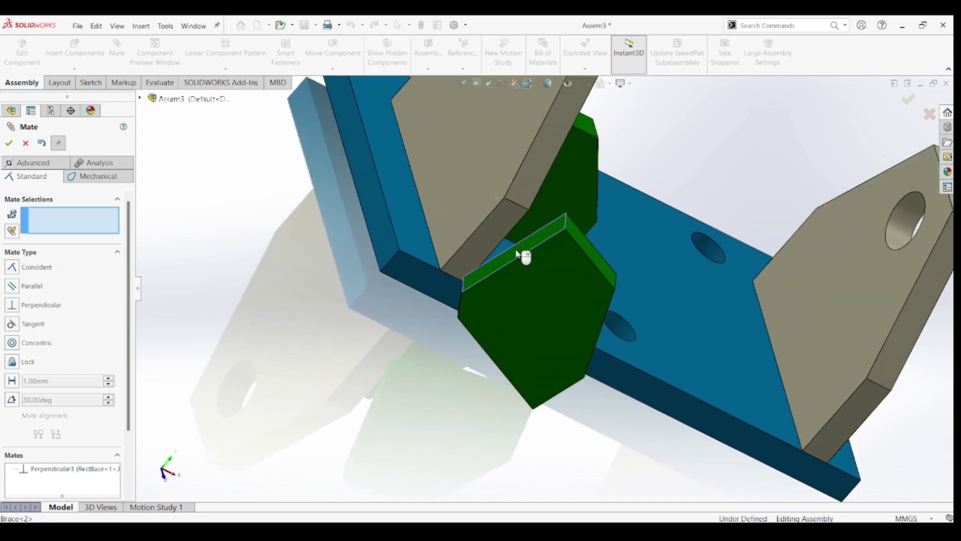
{"action": "left_click", "coordinate": [520, 253]}
{"action": "left_click", "coordinate": [837, 283]}
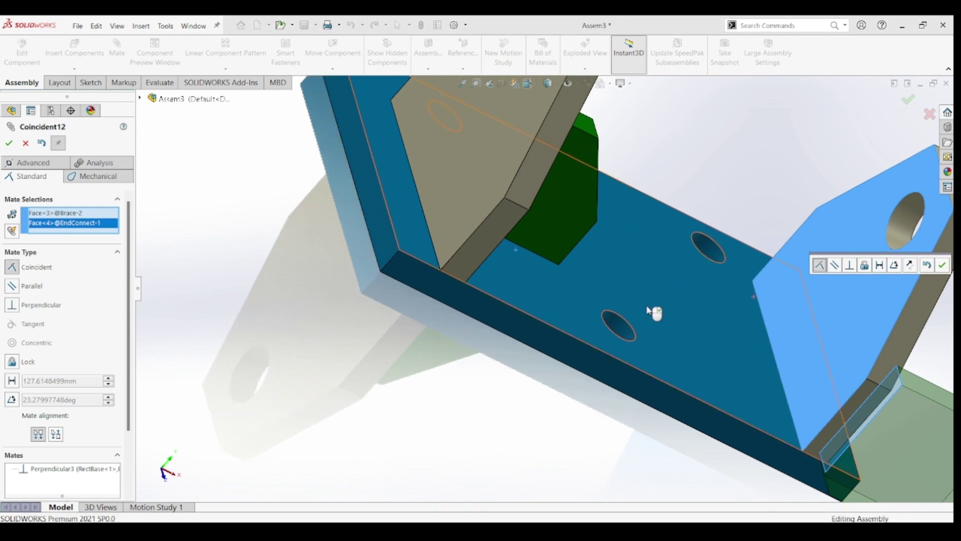
{"action": "scroll", "coordinate": [652, 310], "scroll_direction": "up", "scroll_amount": 1}
{"action": "middle_click_drag", "start_coordinate": [653, 310], "coordinate": [596, 257]}
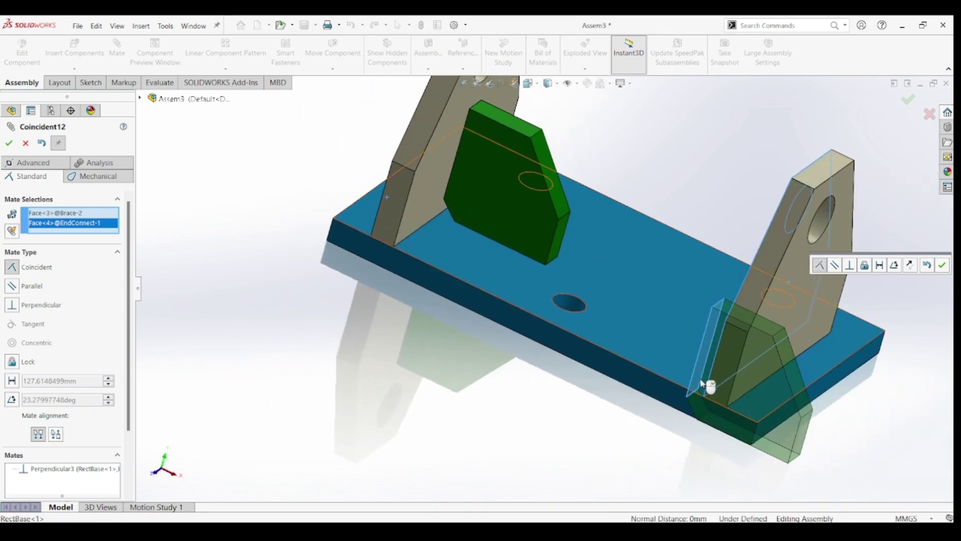
{"action": "left_click", "coordinate": [58, 437]}
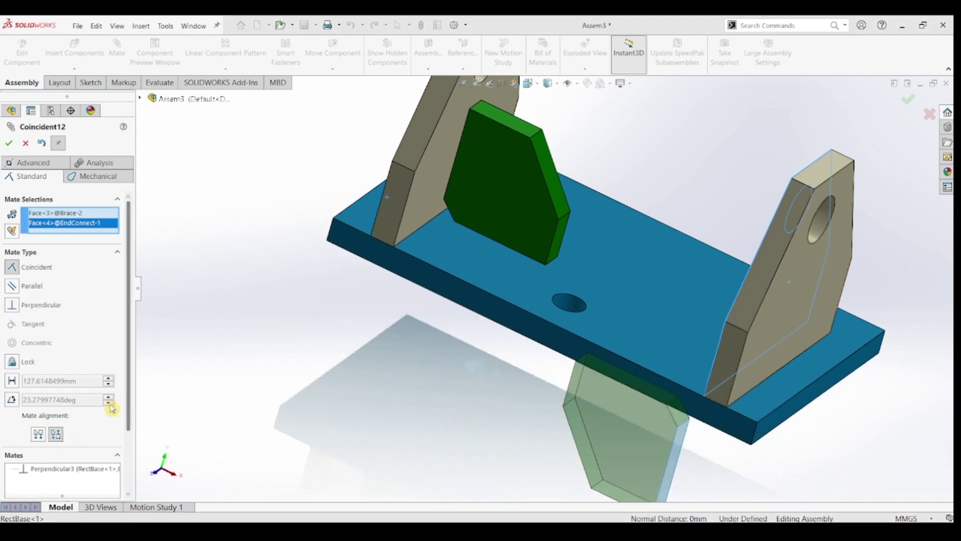
{"action": "left_click", "coordinate": [55, 433]}
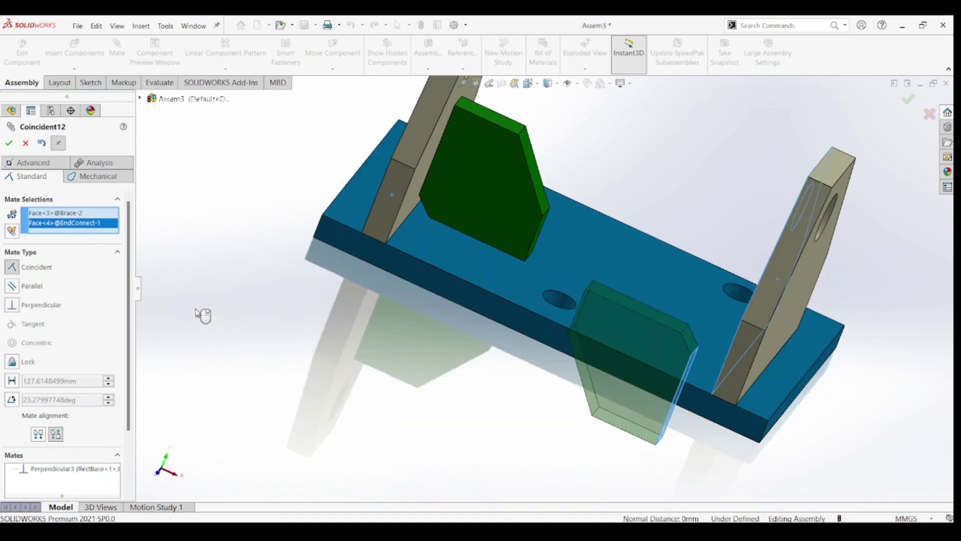
{"action": "left_click", "coordinate": [10, 145]}
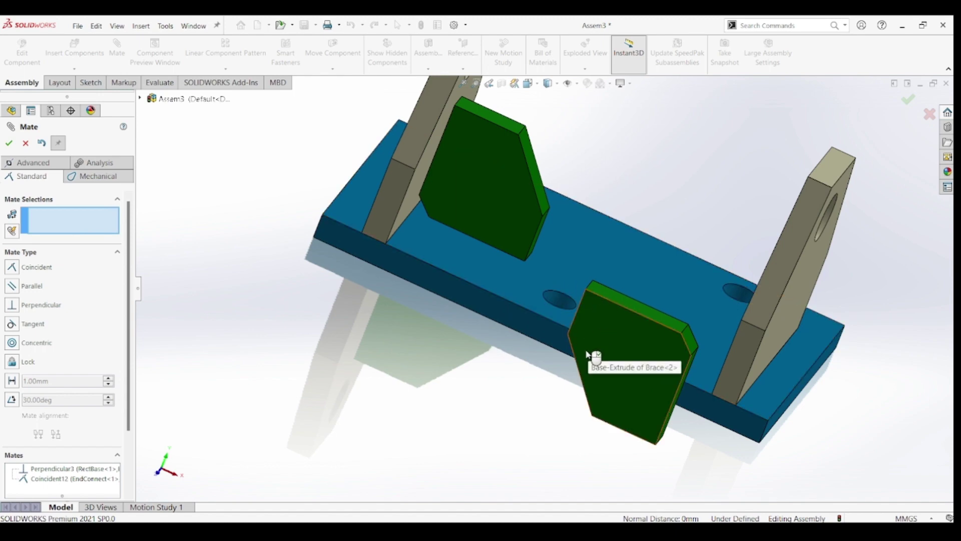
Mate the narrow face that rests on the plate from the copied Brace coincident with the base plate's top face, anti-aligned
{"action": "mouse_move", "coordinate": [593, 351]}
{"action": "middle_mouse_down"}
{"action": "mouse_move", "coordinate": [620, 320]}
{"action": "mouse_move", "coordinate": [606, 345]}
{"action": "middle_mouse_up"}
{"action": "left_click_drag", "start_coordinate": [623, 359], "coordinate": [595, 375]}
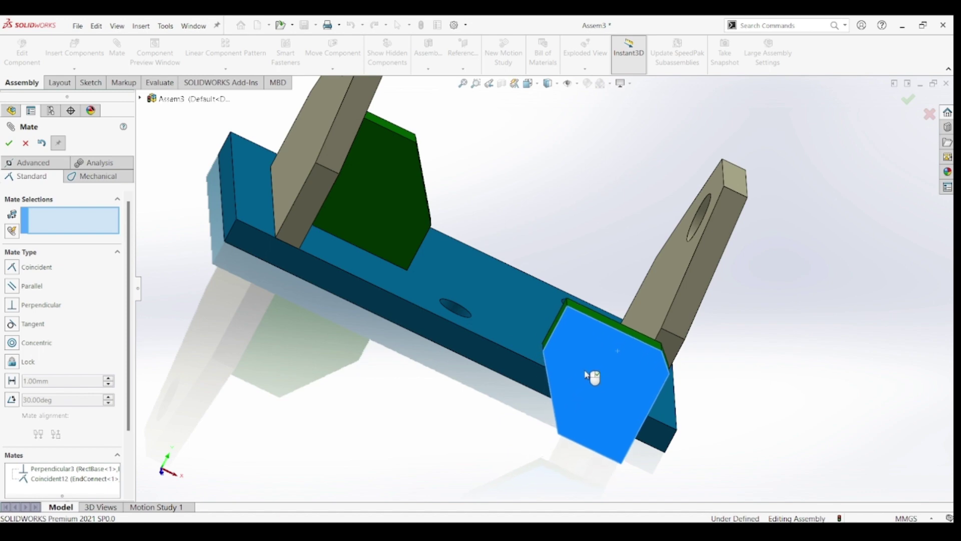
{"action": "left_click", "coordinate": [608, 323]}
{"action": "left_click", "coordinate": [519, 320]}
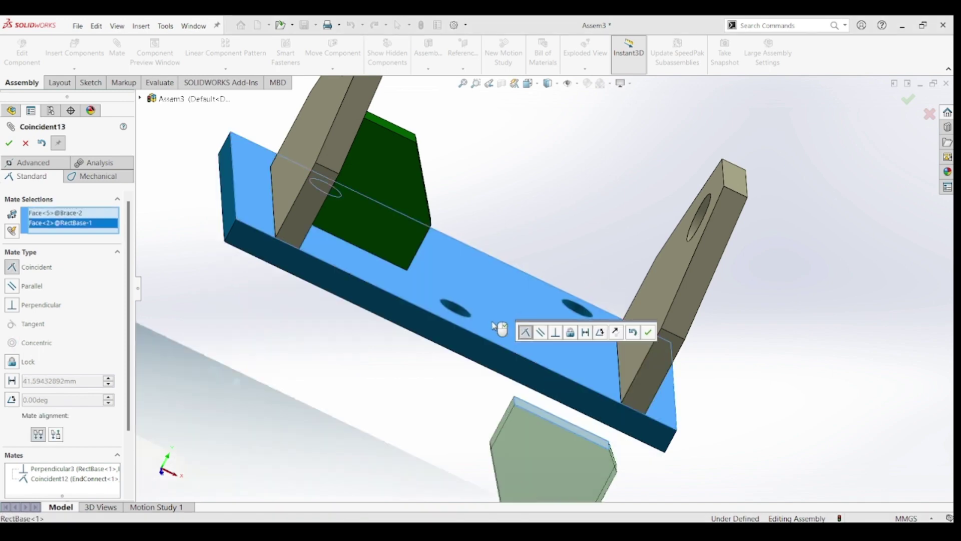
{"action": "left_click", "coordinate": [56, 434]}
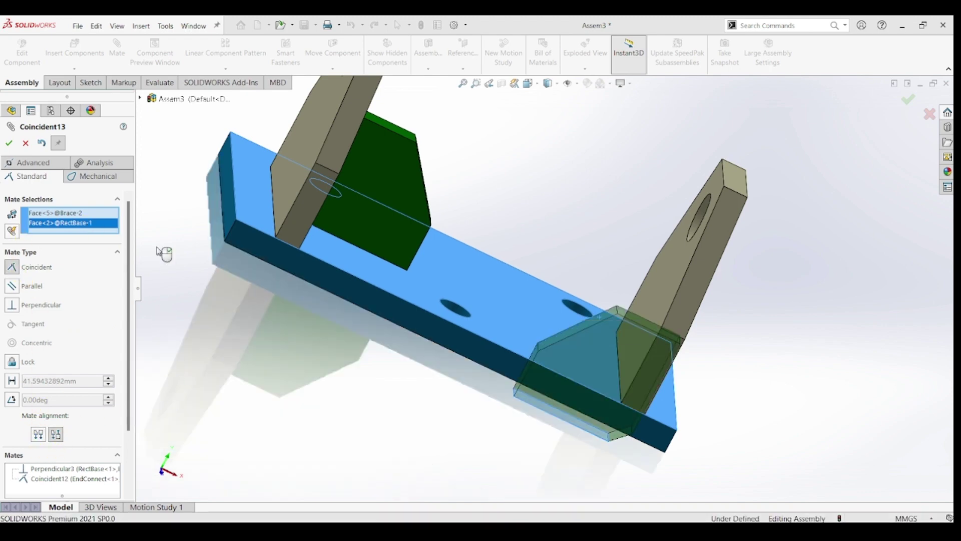
{"action": "left_click", "coordinate": [10, 144]}
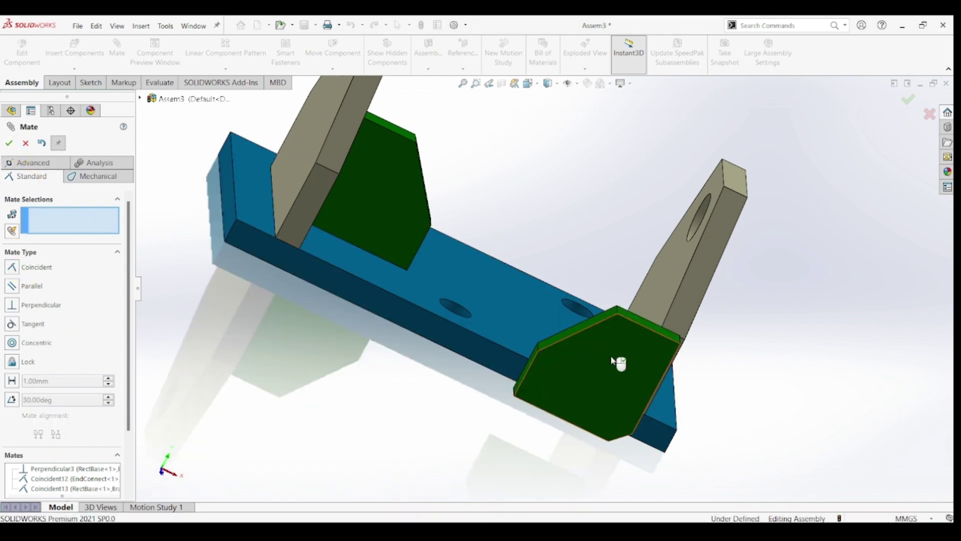
Slide the copied Brace along the original EndConnect's inner face back over the base plate
{"action": "left_click_drag", "start_coordinate": [599, 322], "coordinate": [596, 253]}
{"action": "middle_click_drag", "start_coordinate": [465, 329], "coordinate": [496, 330]}
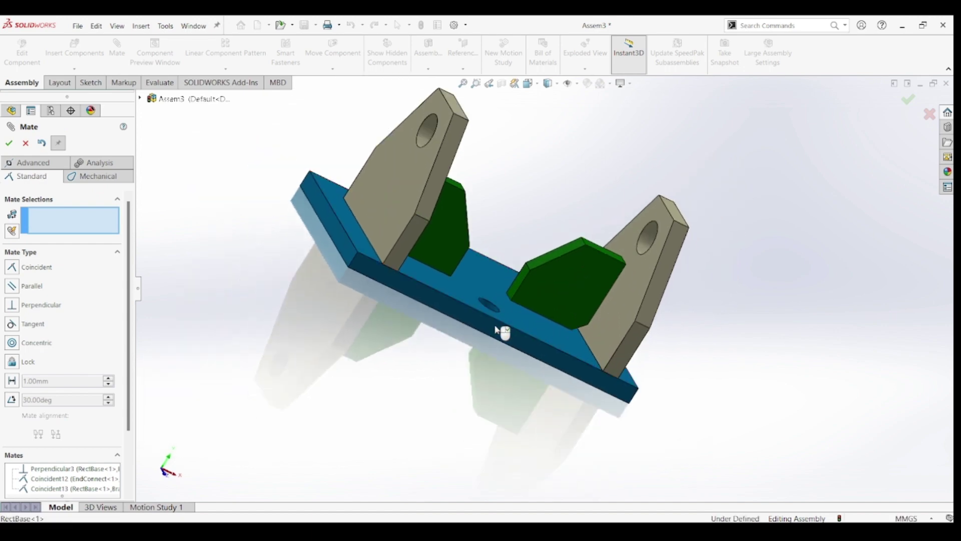
{"action": "key", "text": "ctrl+7"}
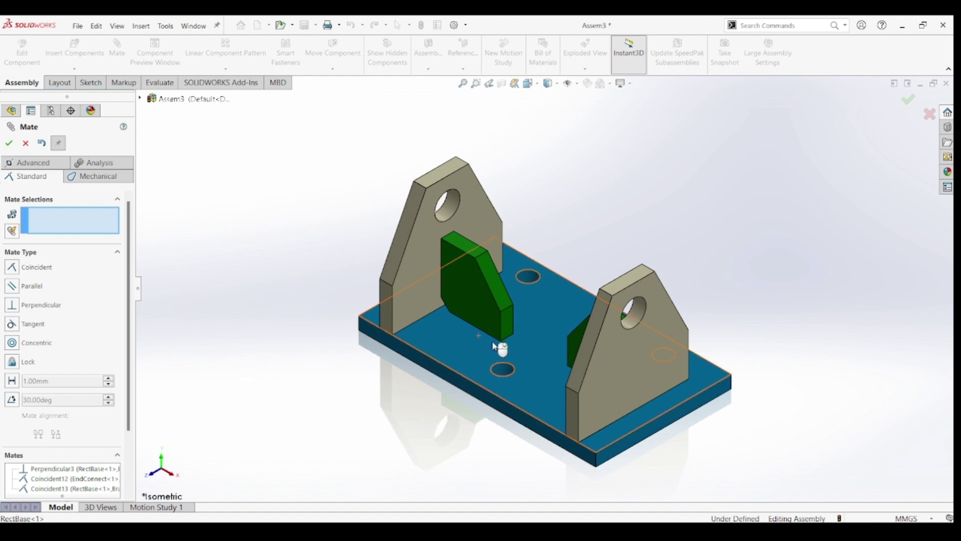
{"action": "middle_click_drag", "start_coordinate": [517, 359], "coordinate": [450, 346]}
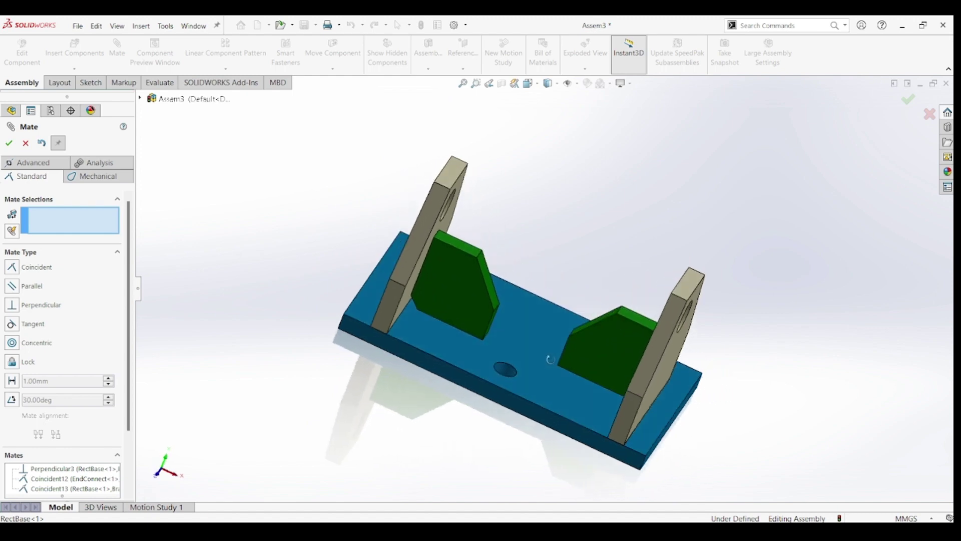
Add a centered Width mate between the copied Brace's two large faces and the original EndConnect's two narrow side faces, and show the assembly in isometric view
{"action": "left_click", "coordinate": [25, 163]}
{"action": "left_click", "coordinate": [20, 298]}
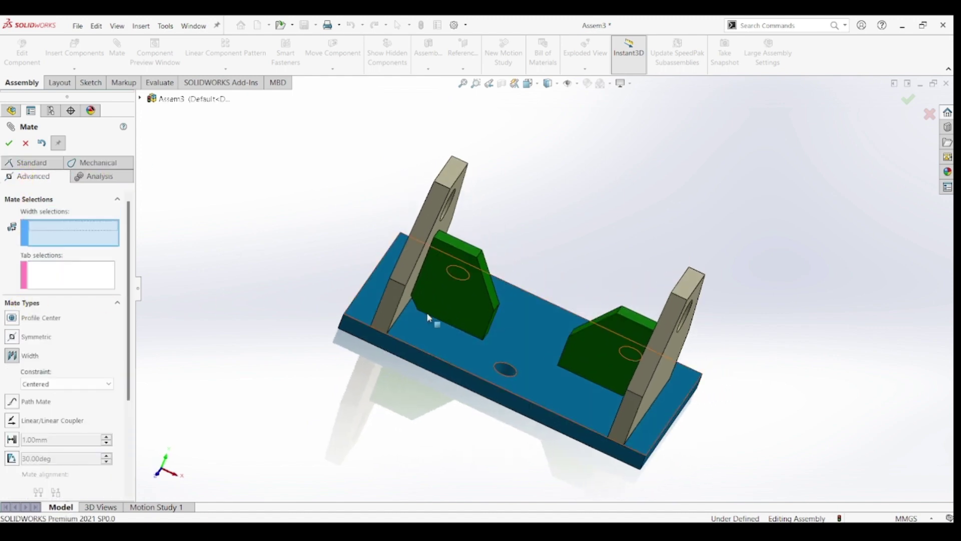
{"action": "left_click", "coordinate": [603, 299]}
{"action": "middle_click_drag", "start_coordinate": [601, 272], "coordinate": [596, 345]}
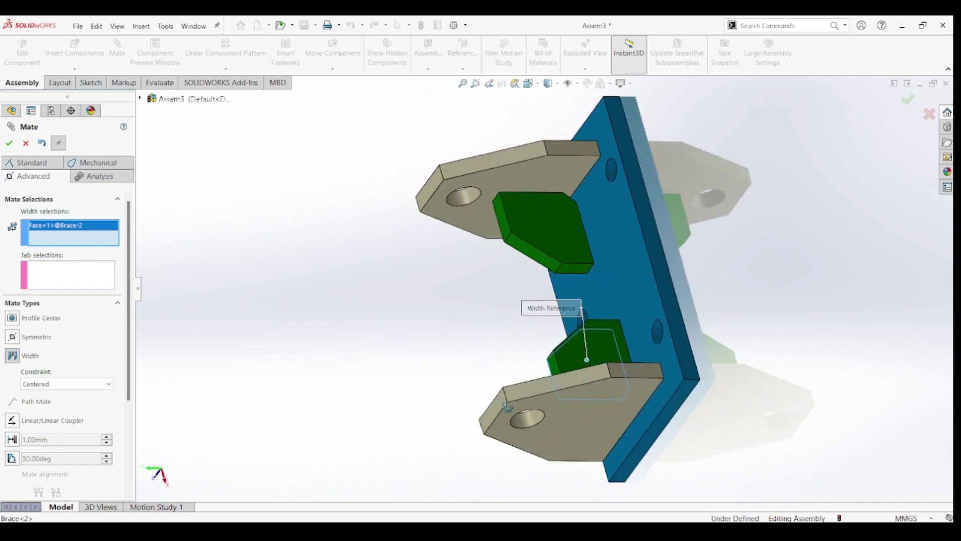
{"action": "left_click", "coordinate": [602, 336]}
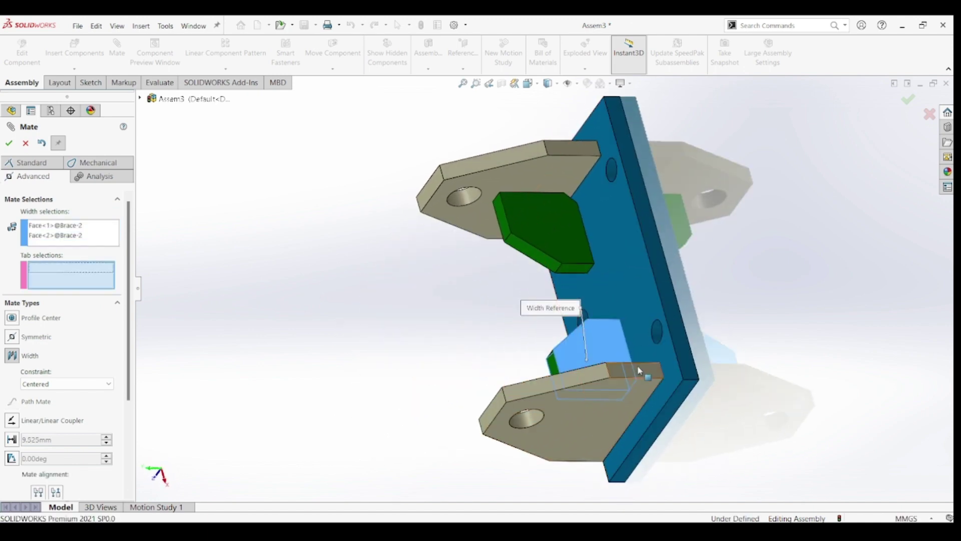
{"action": "left_click", "coordinate": [640, 373]}
{"action": "middle_click_drag", "start_coordinate": [640, 373], "coordinate": [637, 430]}
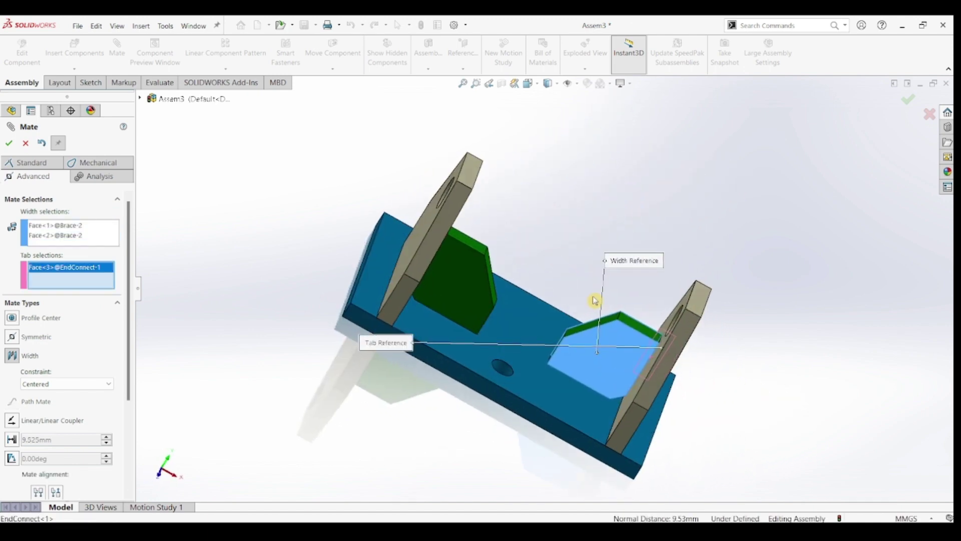
{"action": "left_click", "coordinate": [630, 425]}
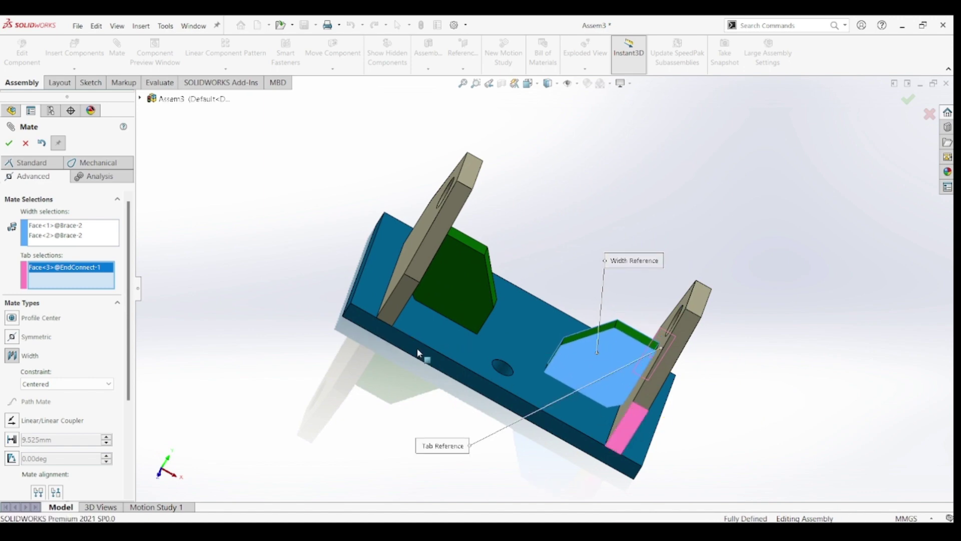
{"action": "left_click", "coordinate": [9, 145]}
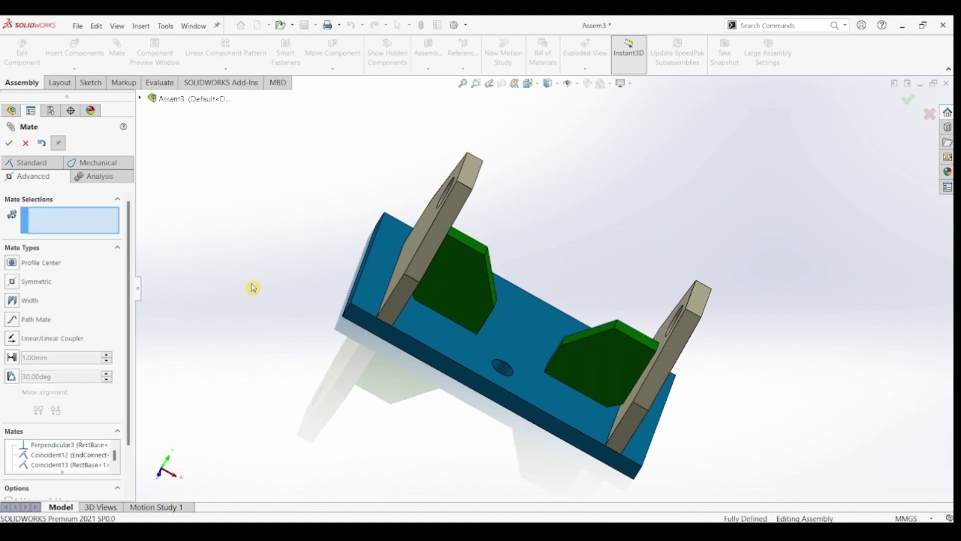
{"action": "left_click", "coordinate": [10, 145]}
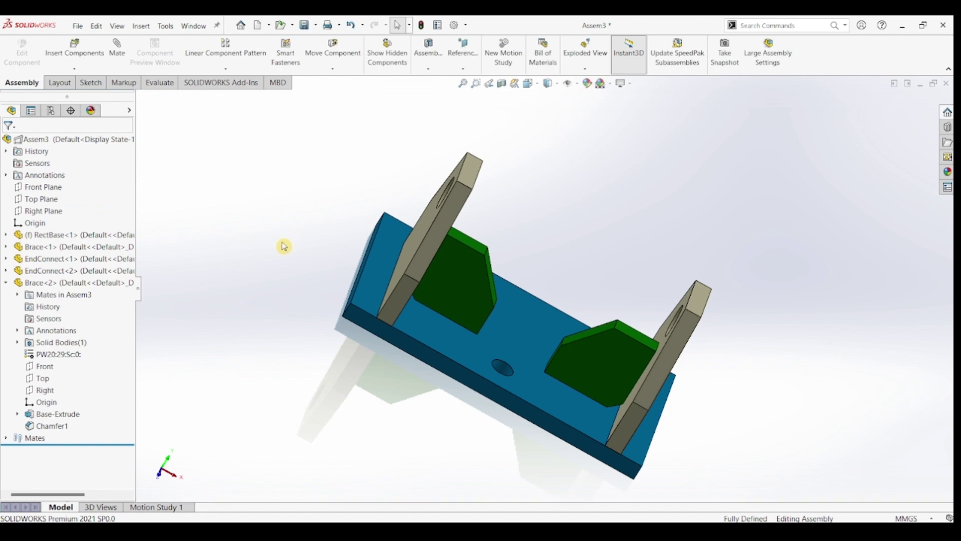
{"action": "key", "text": "ctrl+7"}
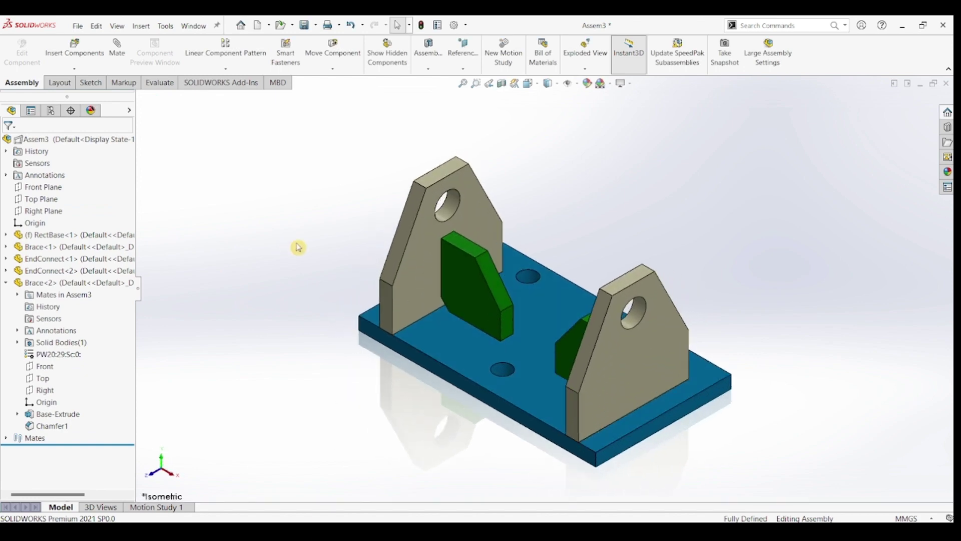